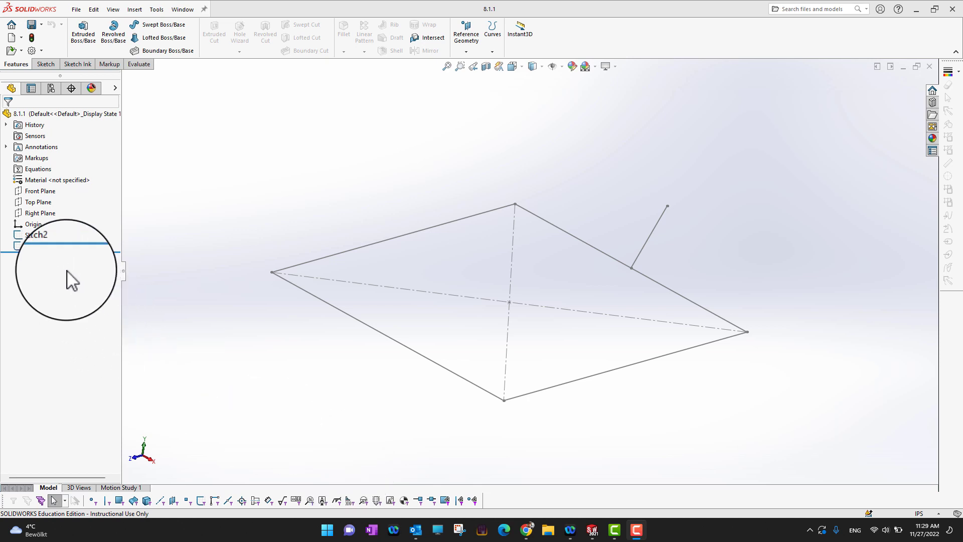
# - Create a reference plane parallel to the Top Plane, offset 3.50 in above it
pyautogui.click(36, 235)
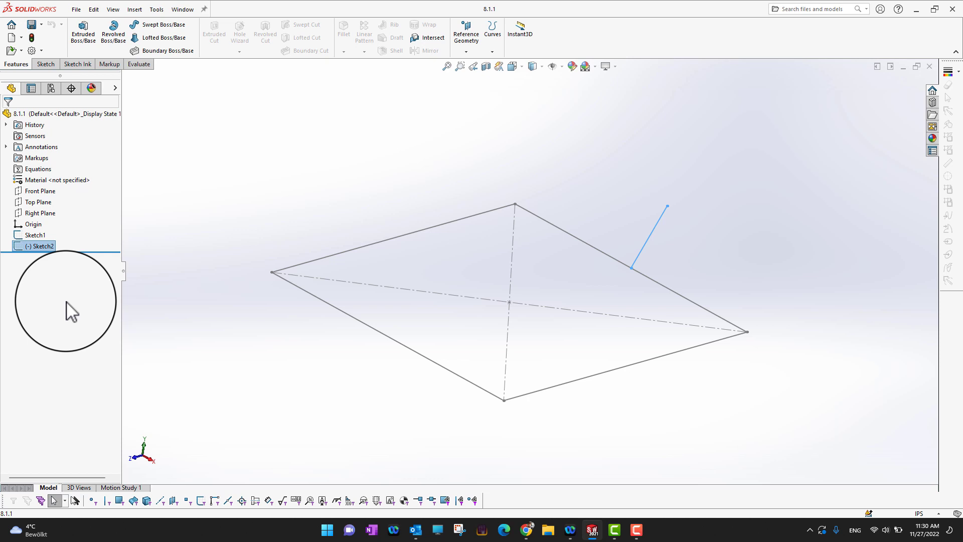
pyautogui.click(36, 202)
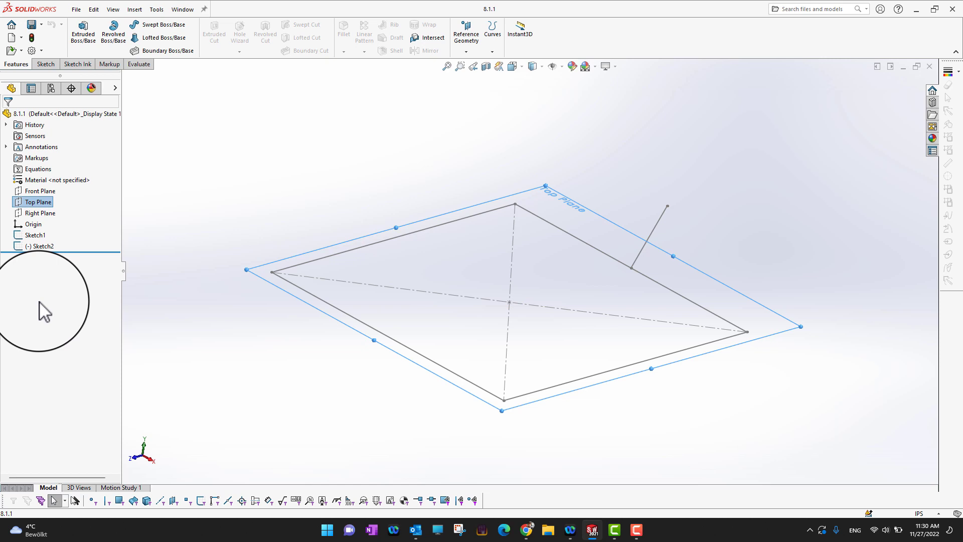
pyautogui.click(478, 52)
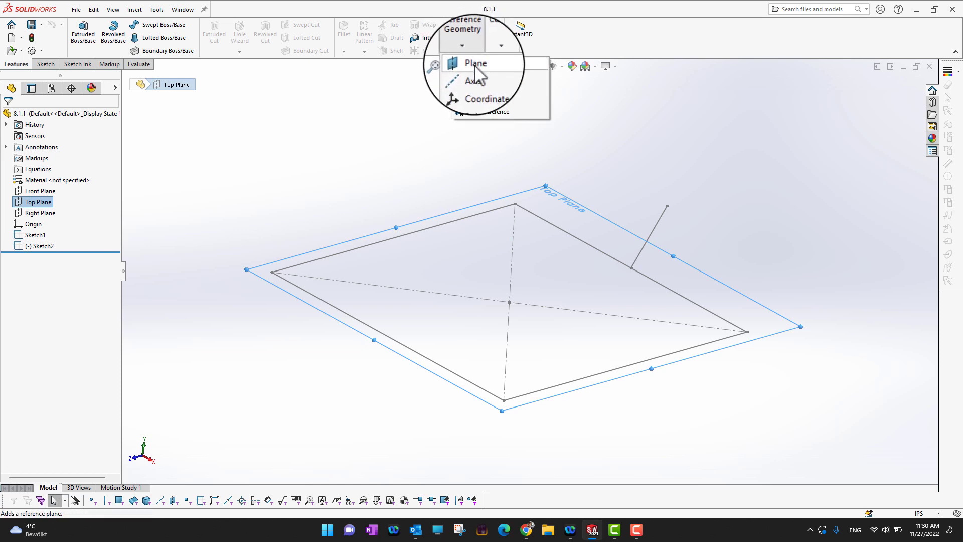
pyautogui.click(475, 64)
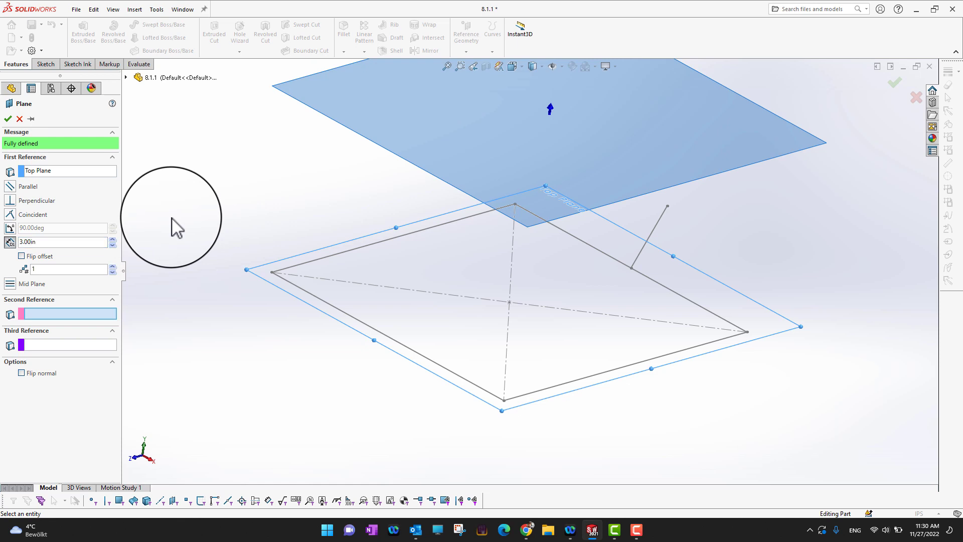
pyautogui.moveTo(171, 217)
pyautogui.mouseDown(button='middle')
pyautogui.moveTo(173, 245)
pyautogui.moveTo(174, 217)
pyautogui.mouseUp(button='middle')
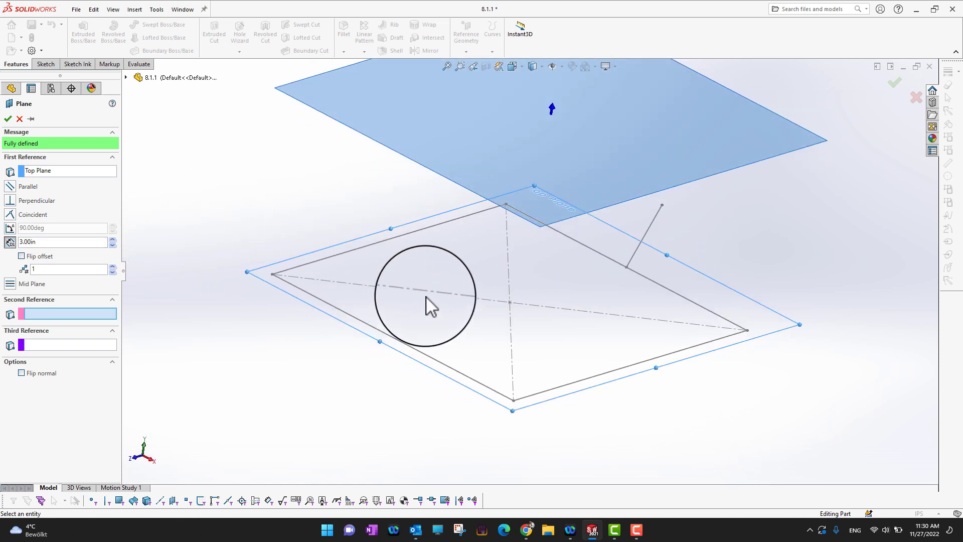
pyautogui.click(113, 240)
pyautogui.click(113, 240)
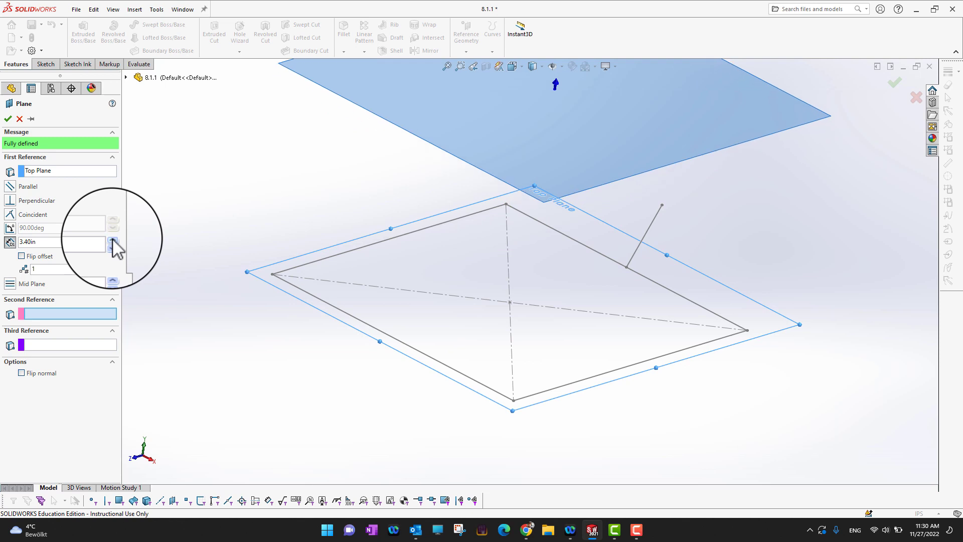
pyautogui.click(113, 240)
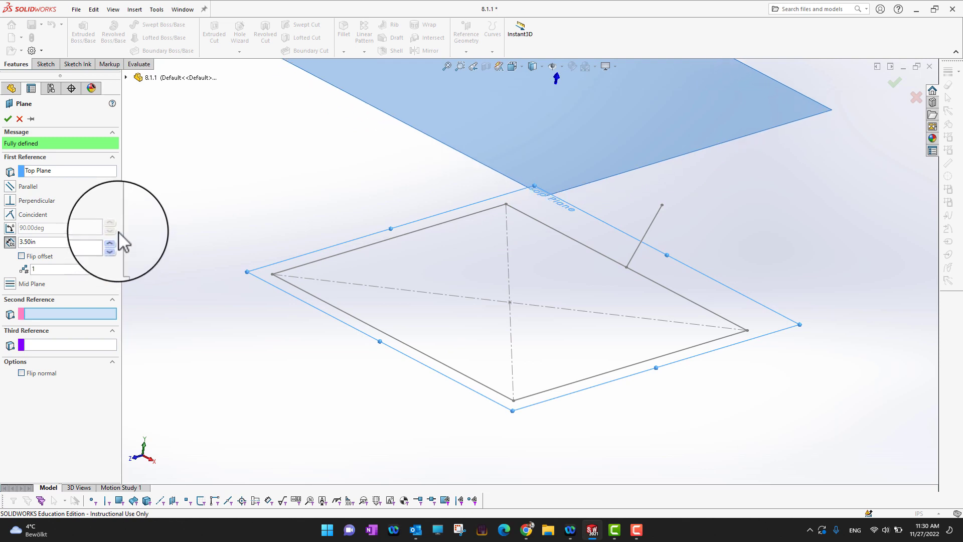
pyautogui.click(7, 121)
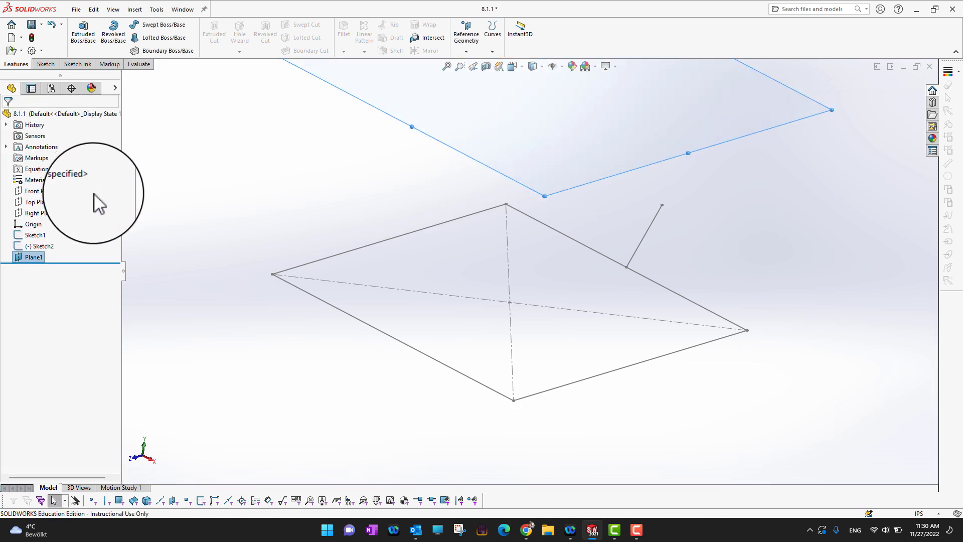
# - Sketch a center rectangle about 3.15 in square on the offset plane, centred on the origin with a corner on the base rectangle's diagonal
pyautogui.moveTo(189, 247)
pyautogui.mouseDown(button='middle')
pyautogui.moveTo(187, 224)
pyautogui.moveTo(201, 318)
pyautogui.moveTo(170, 303)
pyautogui.moveTo(199, 245)
pyautogui.moveTo(226, 326)
pyautogui.moveTo(204, 344)
pyautogui.moveTo(213, 371)
pyautogui.moveTo(203, 359)
pyautogui.mouseUp(button='middle')
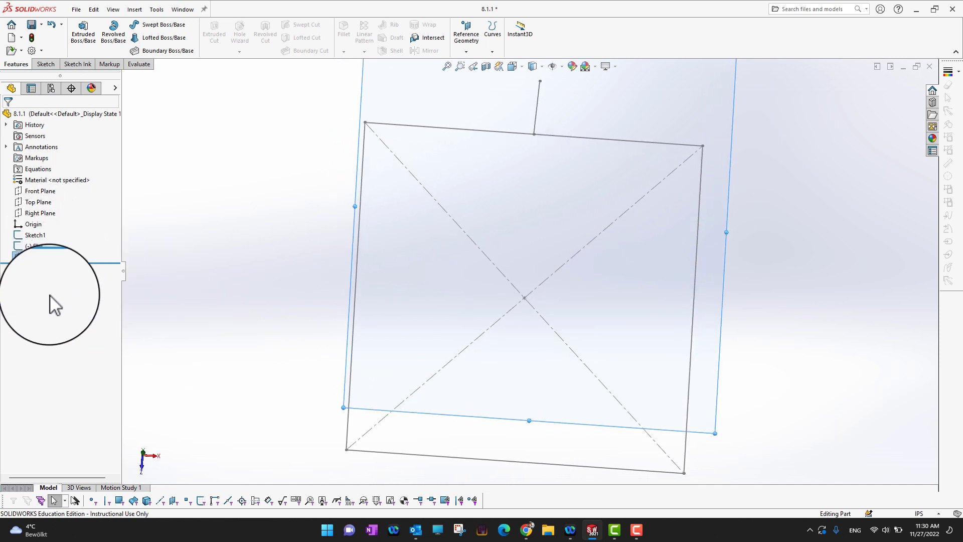
pyautogui.press('space')
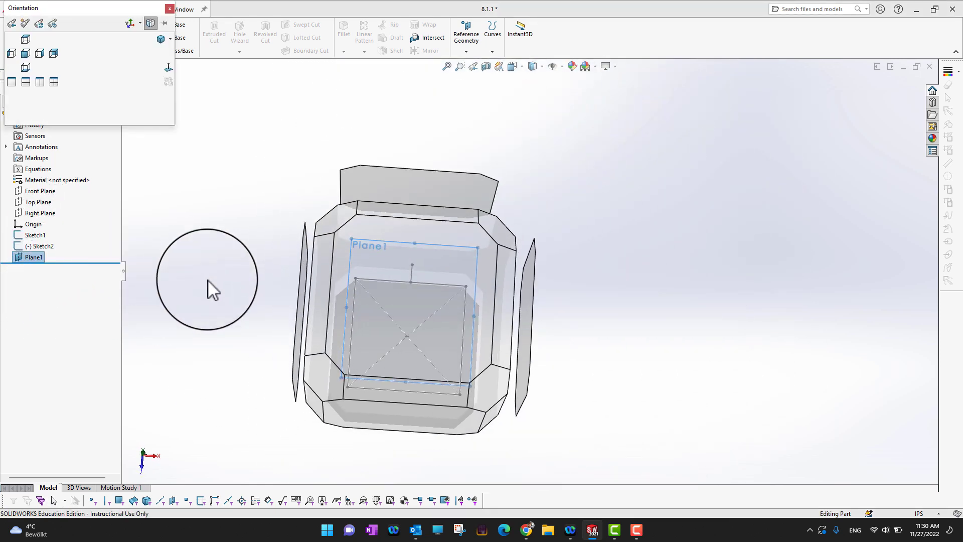
pyautogui.click(402, 285)
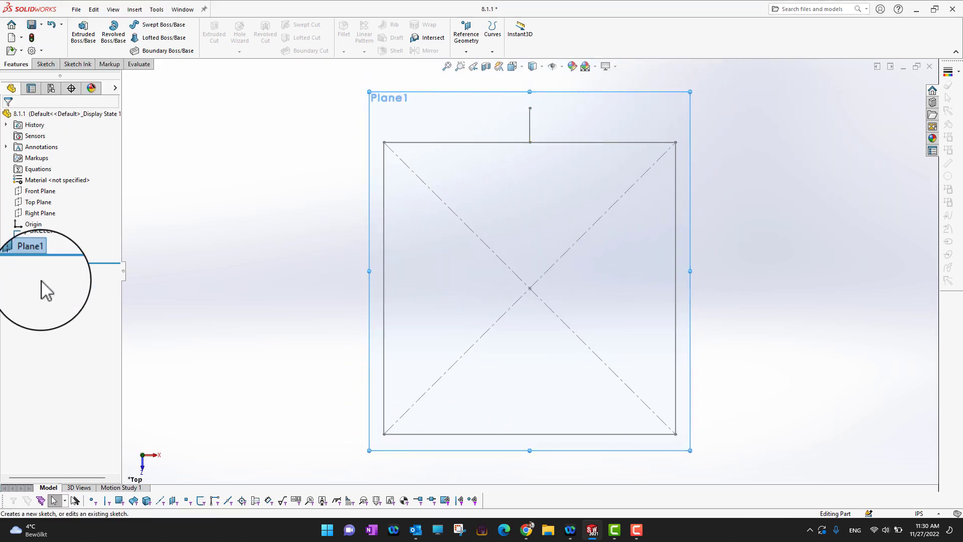
pyautogui.click(34, 254)
pyautogui.click(42, 247)
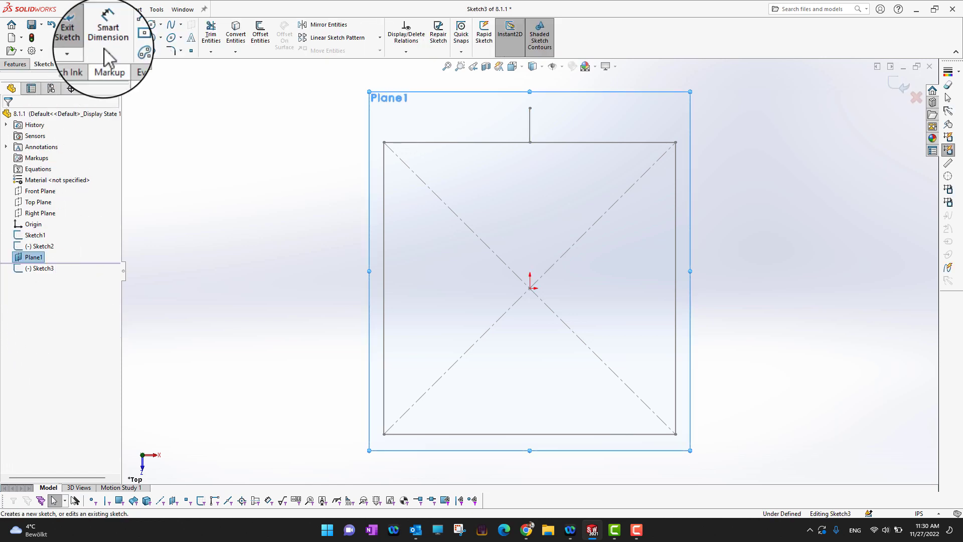
pyautogui.click(140, 37)
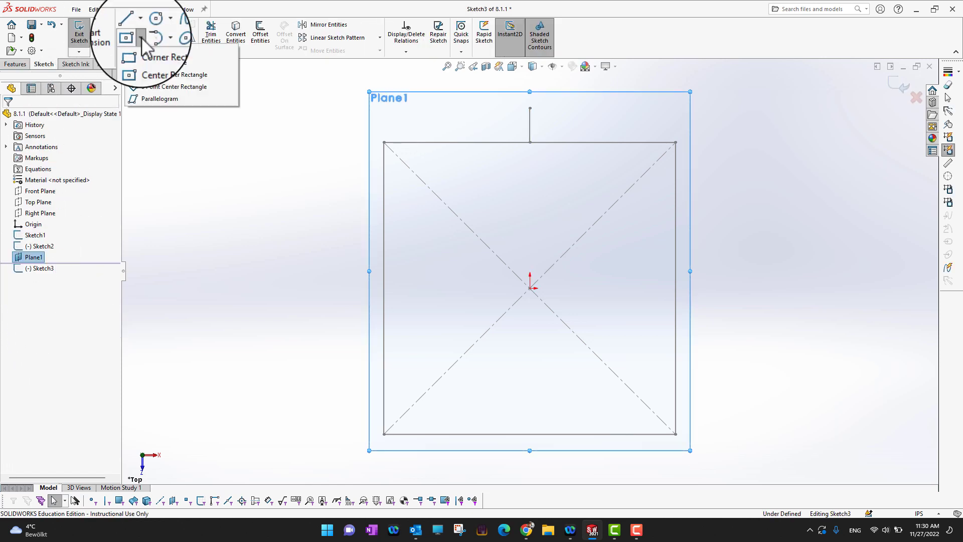
pyautogui.click(152, 63)
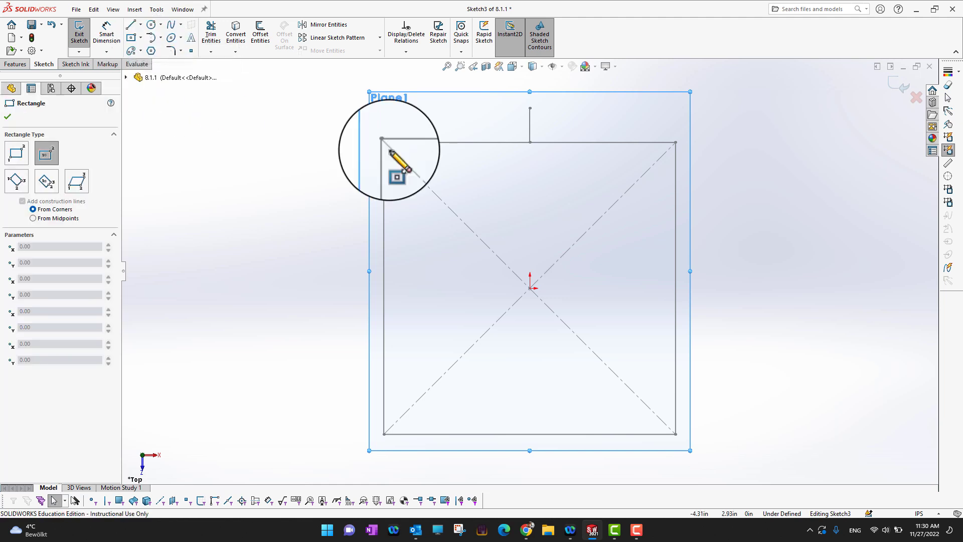
pyautogui.click(530, 288)
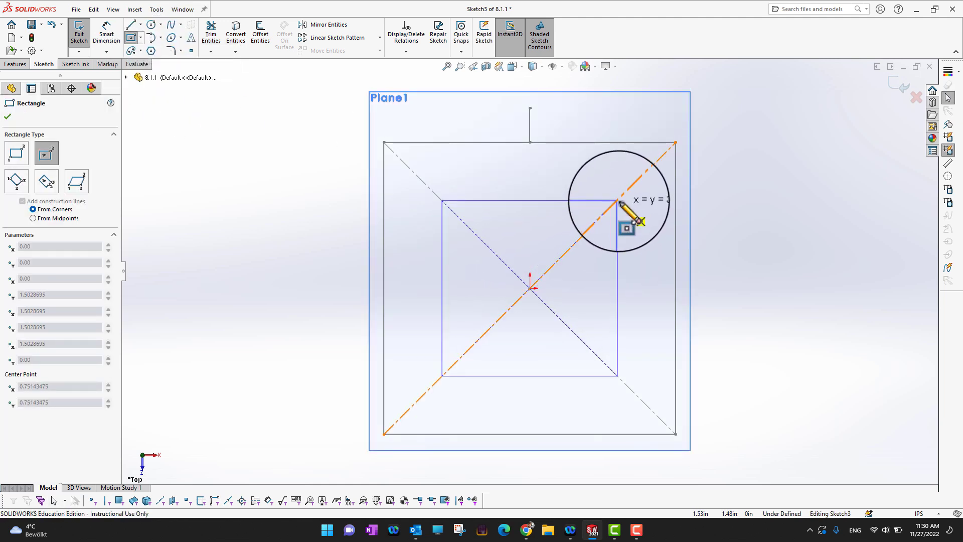
pyautogui.click(622, 197)
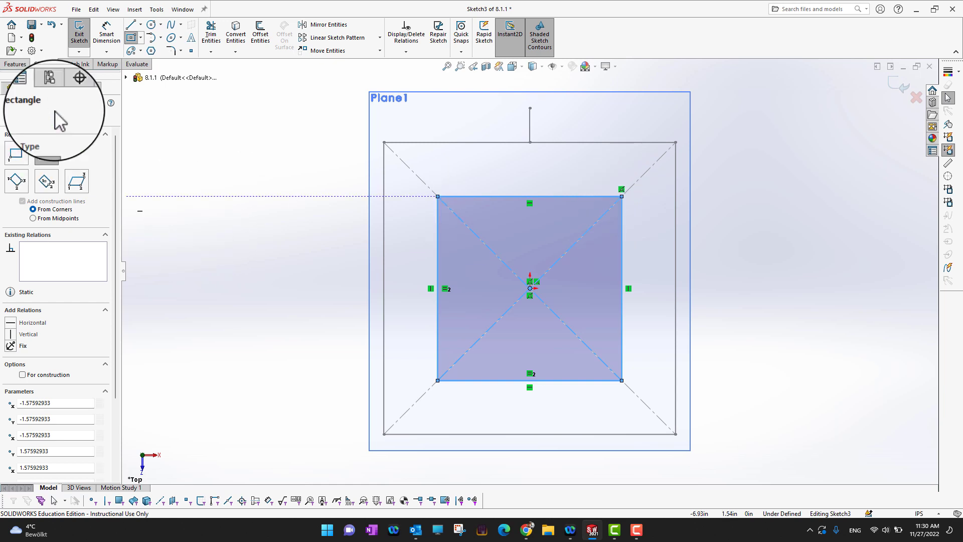
# - Dimension the gap between the parallel far edges of the base and new rectangles as 1 in and finish the sketch
pyautogui.click(107, 33)
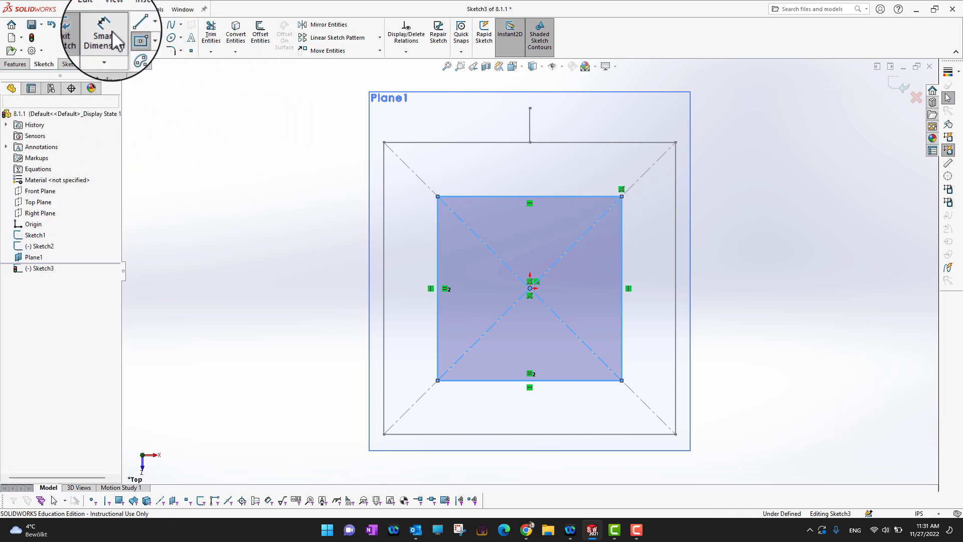
pyautogui.click(568, 143)
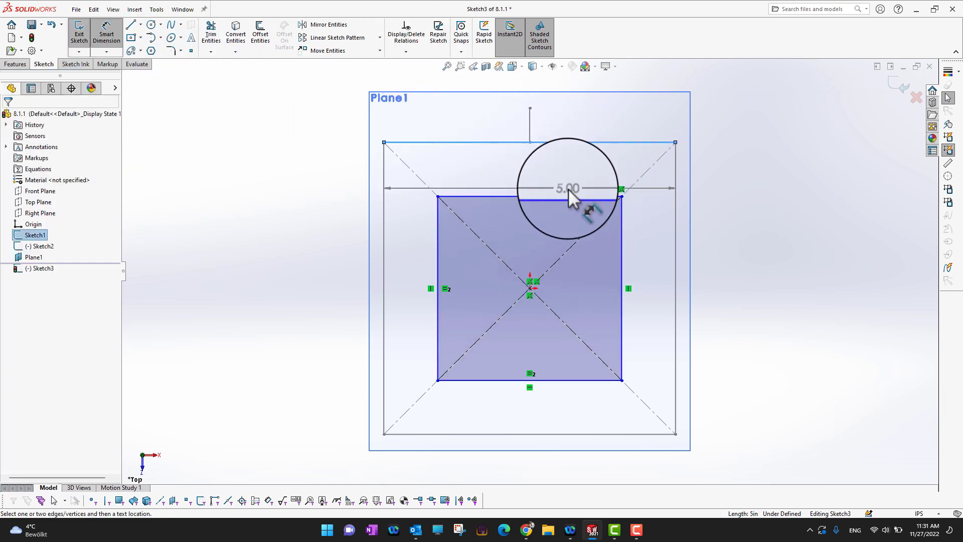
pyautogui.click(568, 197)
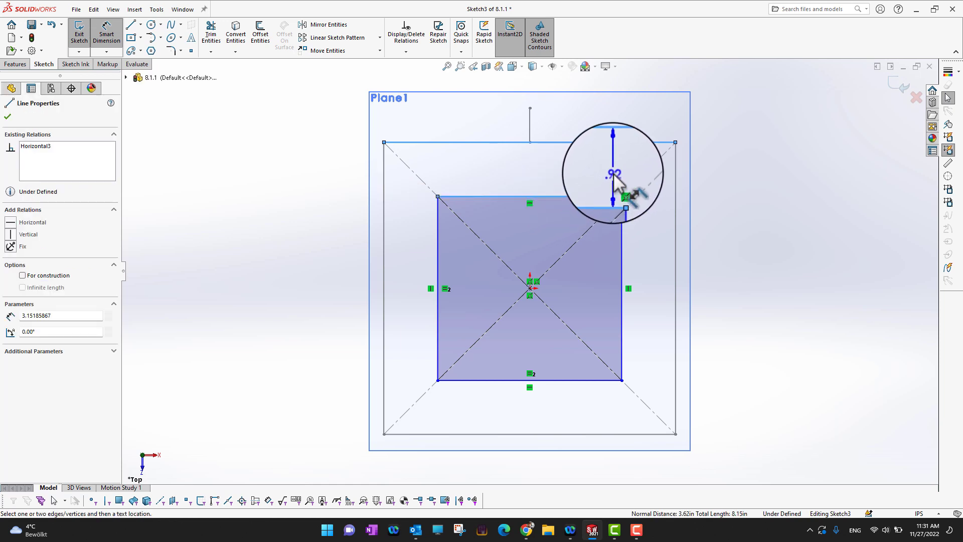
pyautogui.click(604, 171)
pyautogui.write('1')
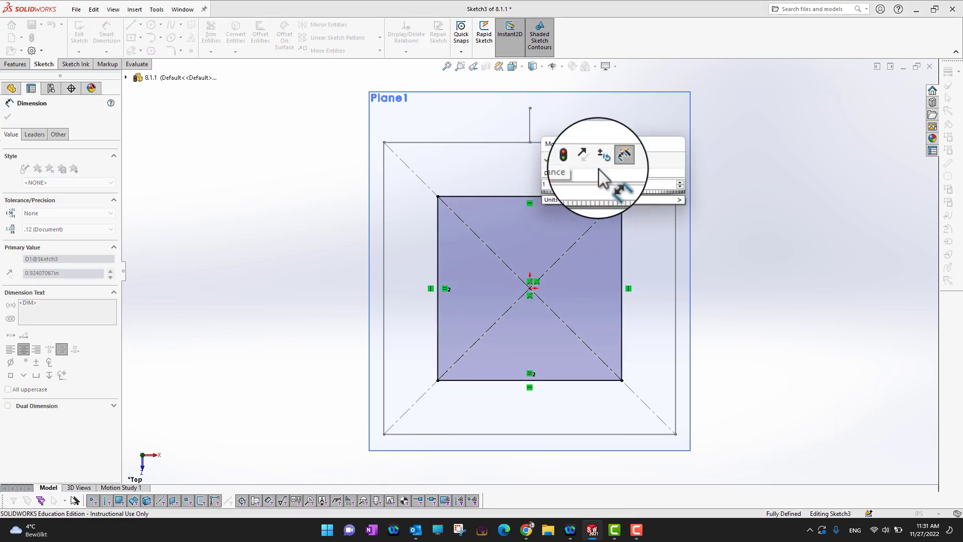
pyautogui.click(547, 160)
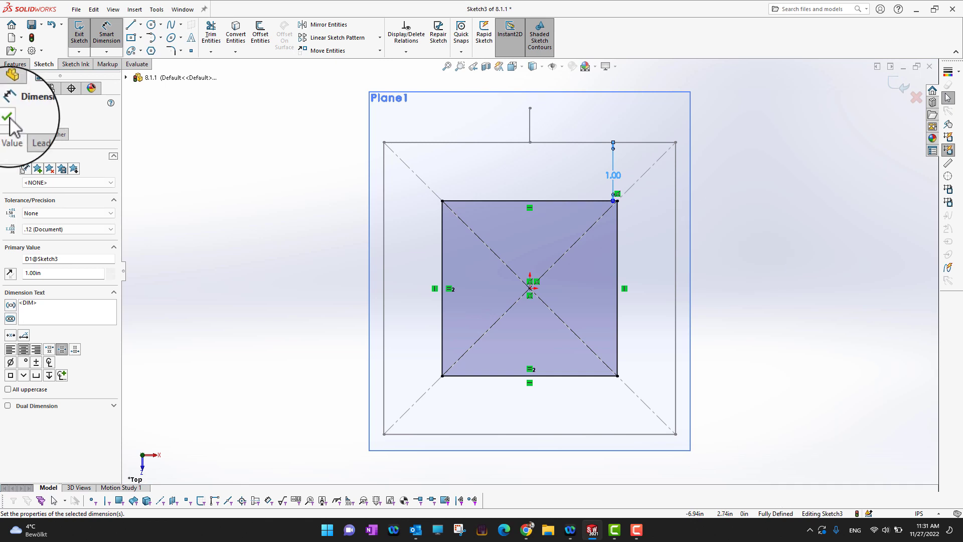
pyautogui.click(5, 116)
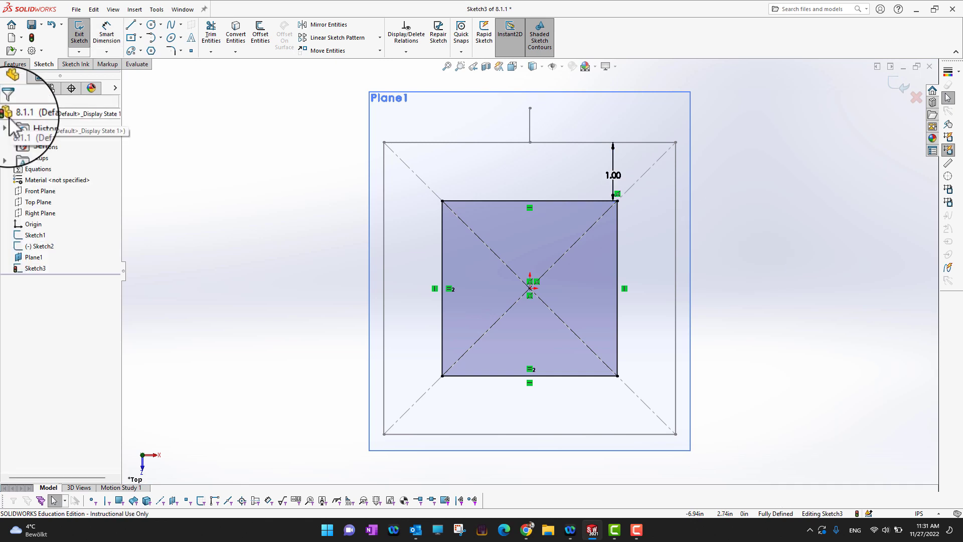
pyautogui.click(887, 95)
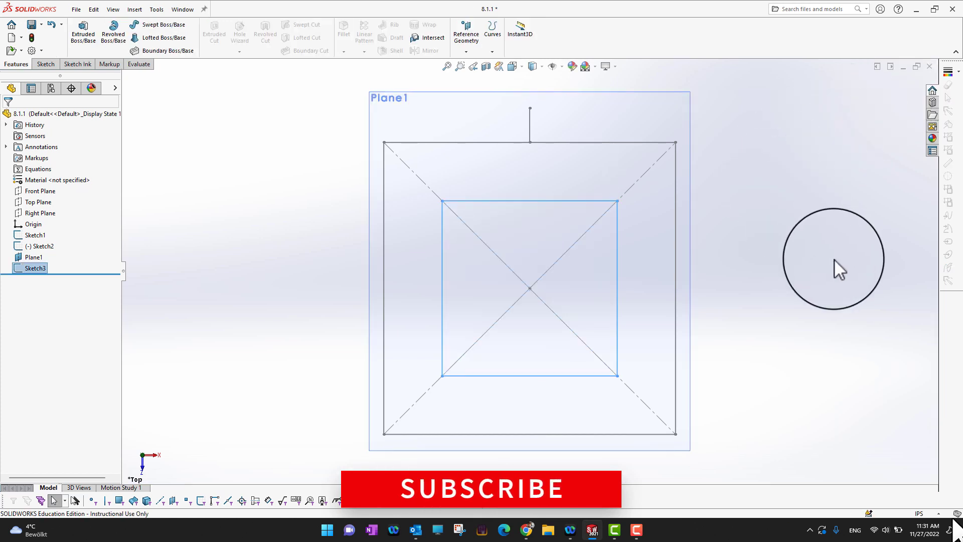
# - Start a Lofted Boss/Base with the base rectangle Sketch1 and the smaller rectangle Sketch3 as profiles
pyautogui.moveTo(835, 268); pyautogui.dragTo(822, 161, button='middle')
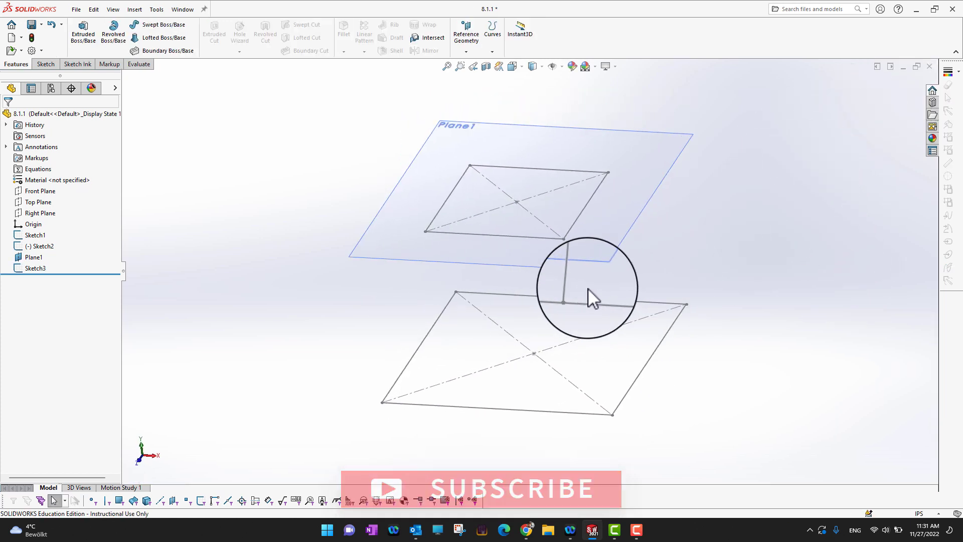
pyautogui.moveTo(295, 271)
pyautogui.mouseDown(button='middle')
pyautogui.moveTo(254, 252)
pyautogui.moveTo(291, 284)
pyautogui.mouseUp(button='middle')
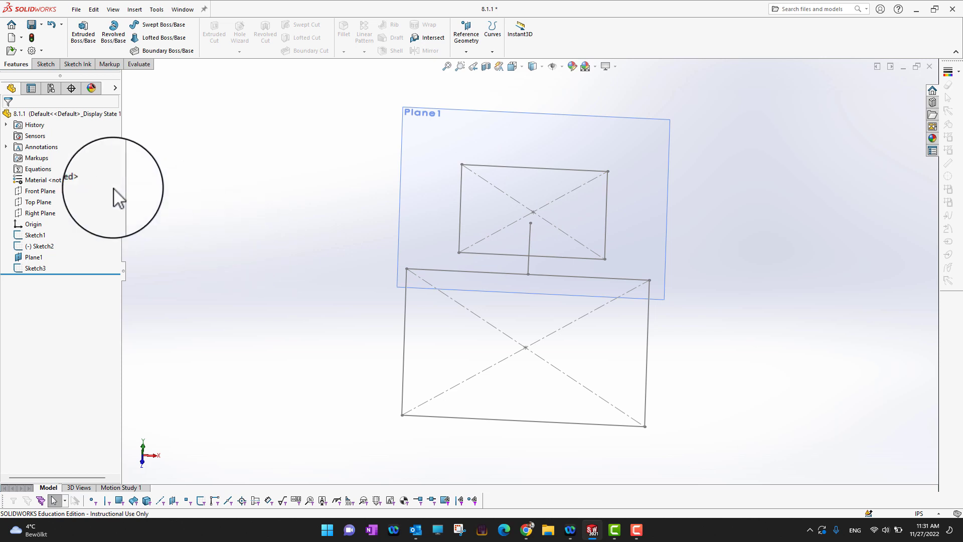
pyautogui.click(162, 44)
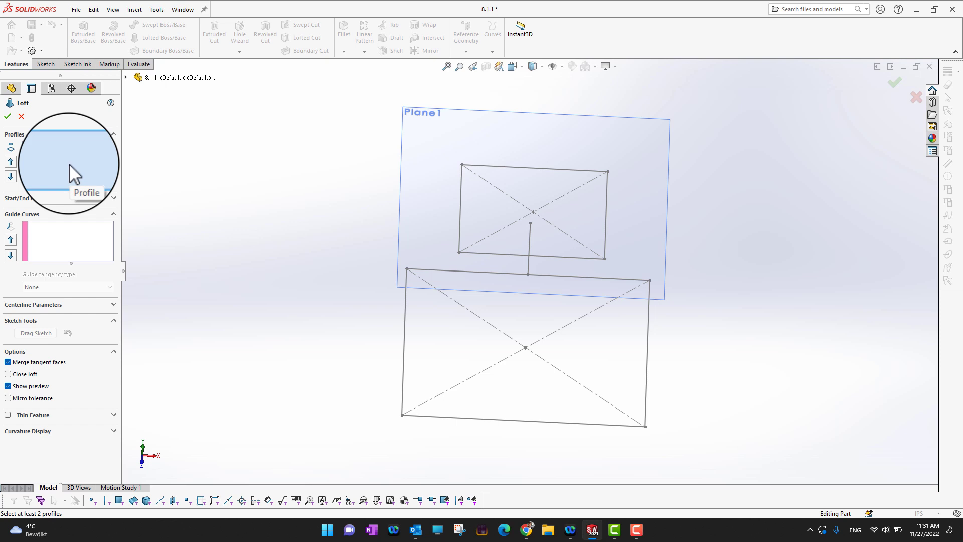
pyautogui.click(126, 78)
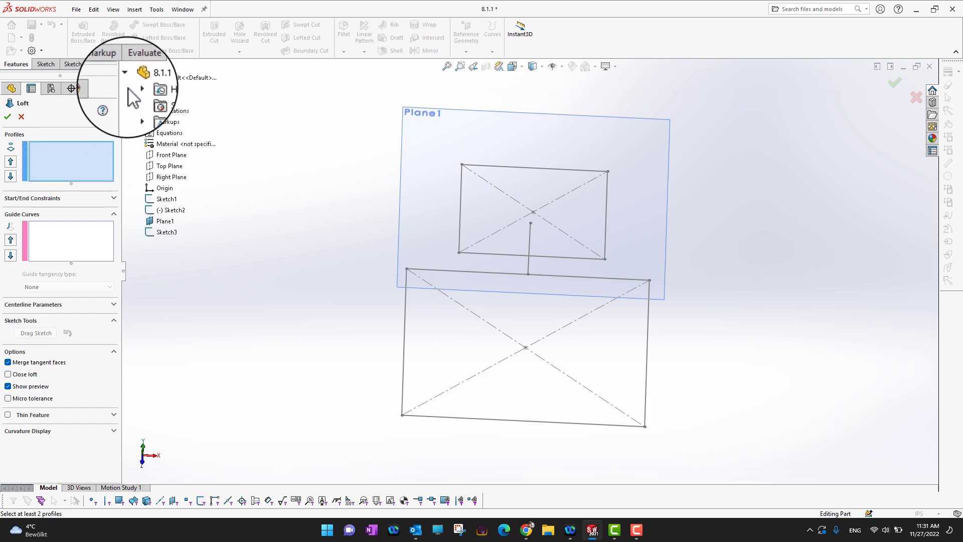
pyautogui.click(164, 200)
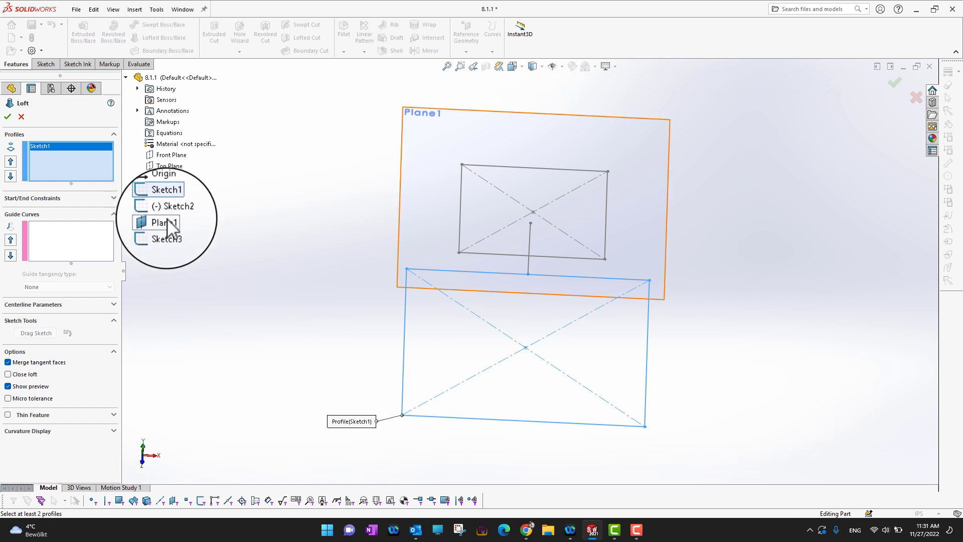
pyautogui.click(167, 232)
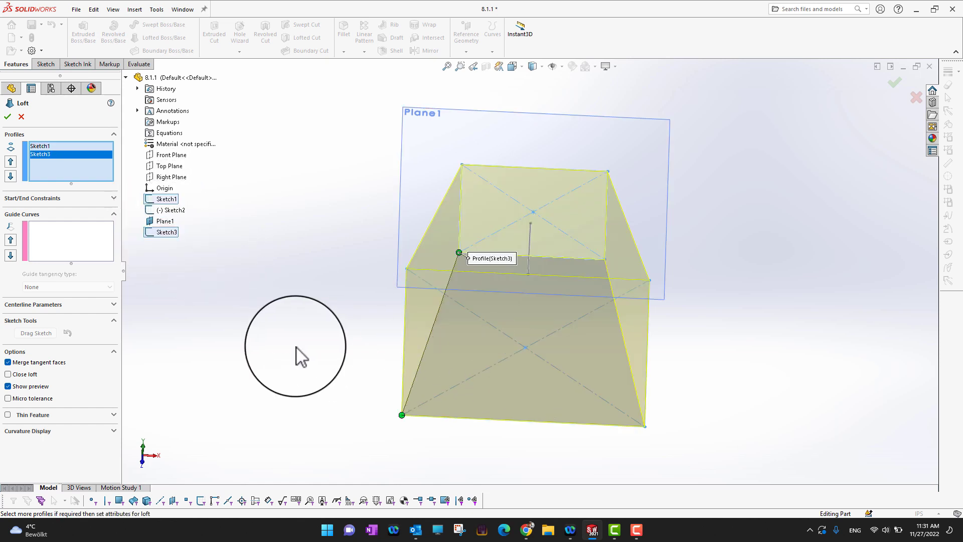
# - Twist the loft by moving the upper profile's connector to the adjacent corner, and create the feature
pyautogui.moveTo(294, 355); pyautogui.dragTo(288, 317, button='middle')
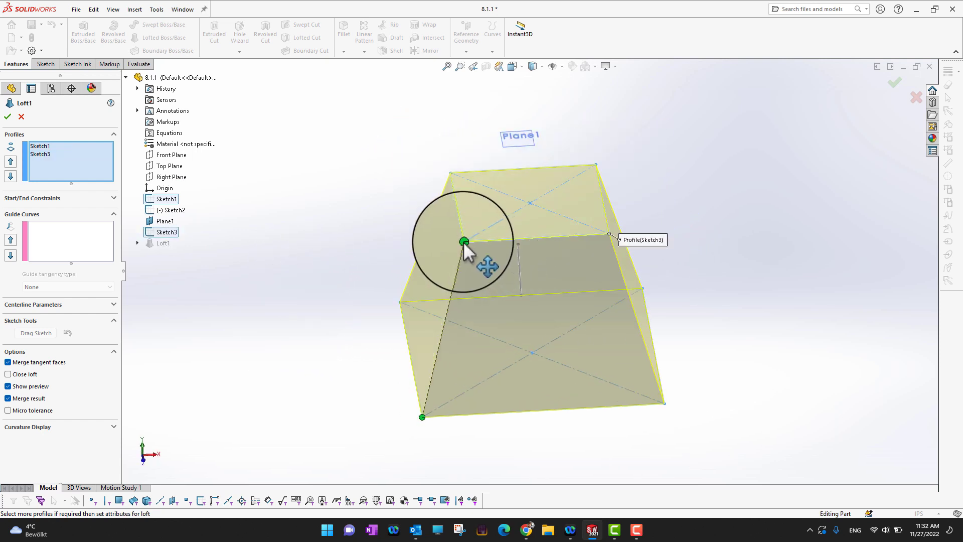
pyautogui.moveTo(462, 242); pyautogui.dragTo(472, 248)
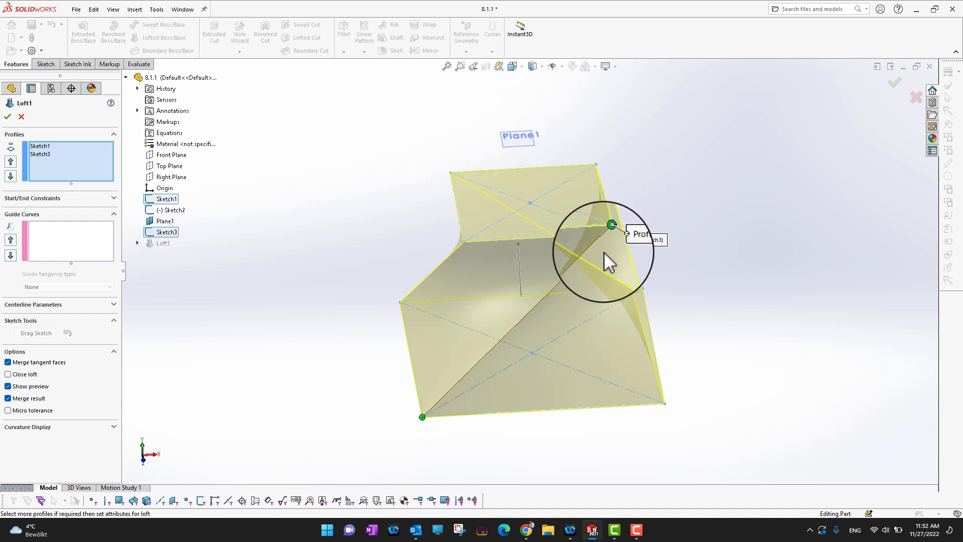
pyautogui.click(7, 117)
pyautogui.moveTo(690, 342); pyautogui.dragTo(714, 339, button='middle')
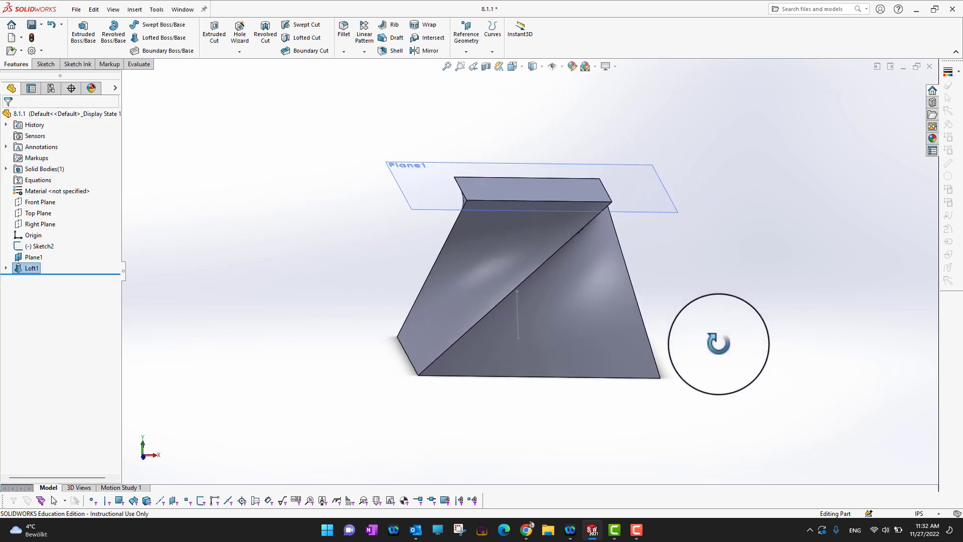
# - Edit the loft so the upper profile's connector lines up with the matching base corner, removing the twist
pyautogui.click(30, 268)
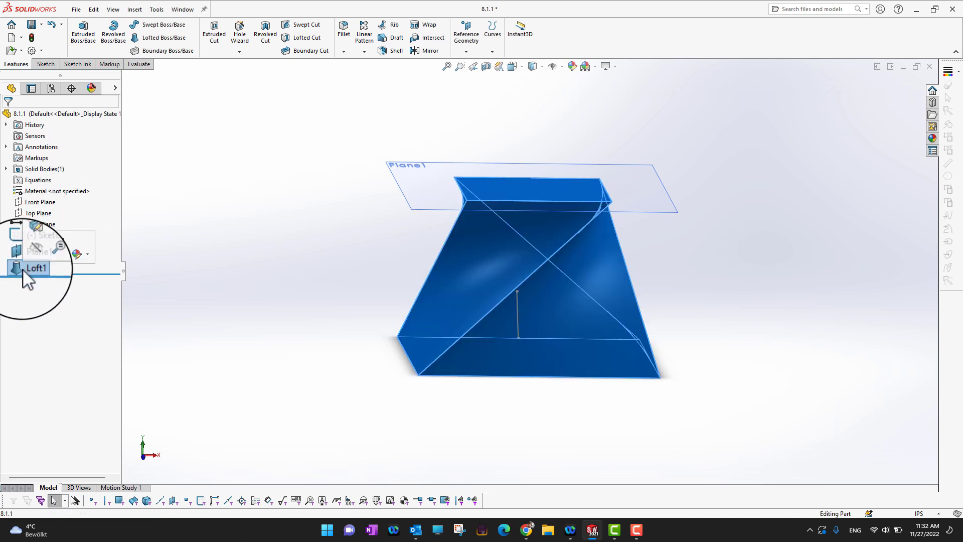
pyautogui.click(37, 241)
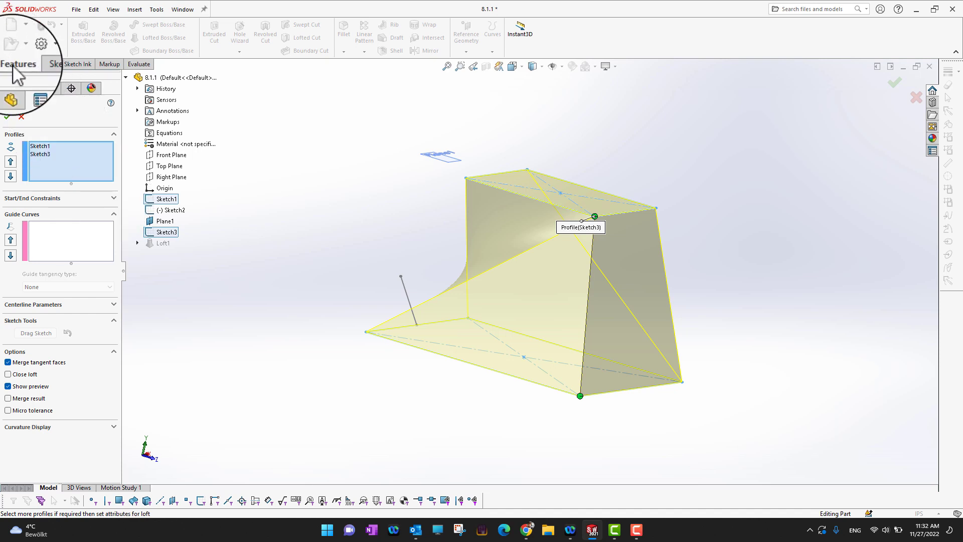
pyautogui.click(8, 116)
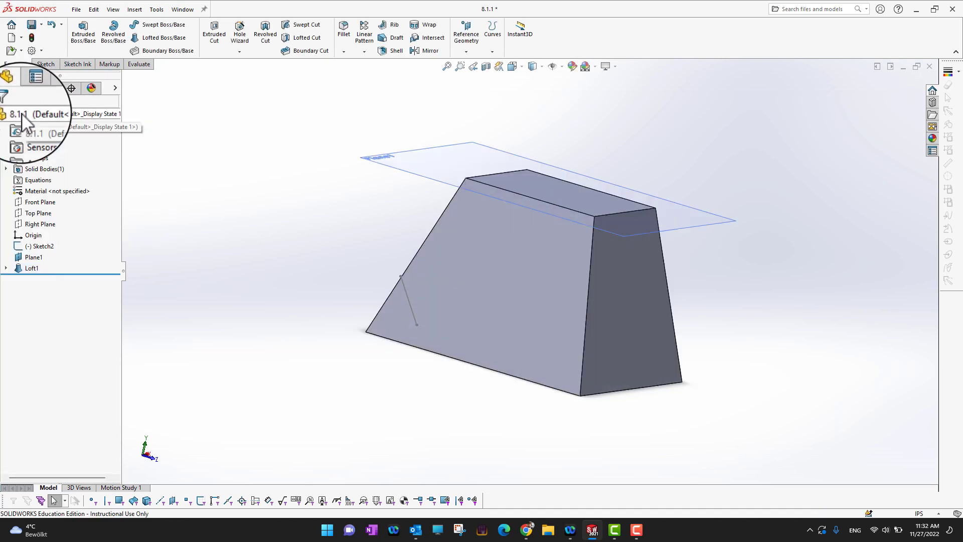
# - Edit the loft between the two rectangles and set its start constraint to Normal To Profile
pyautogui.moveTo(753, 348); pyautogui.dragTo(677, 341, button='middle')
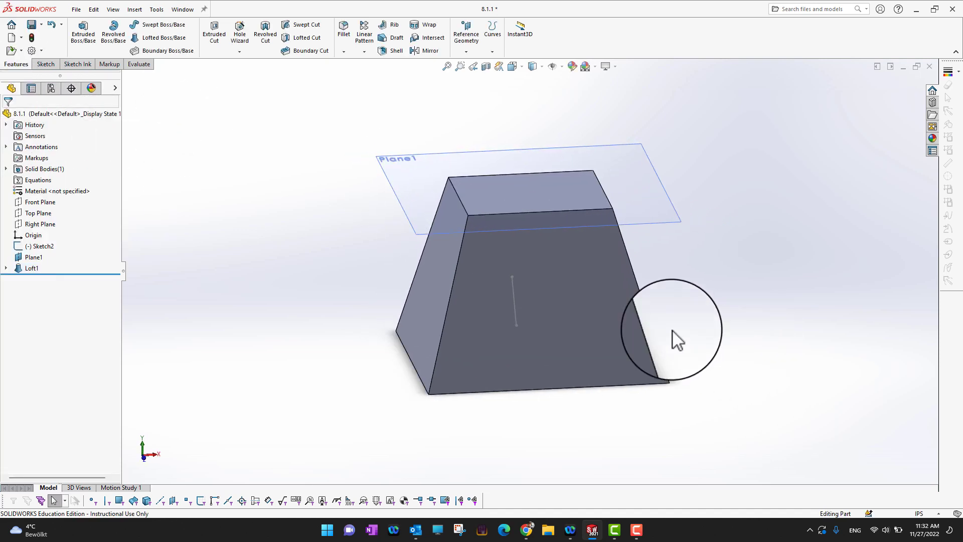
pyautogui.click(31, 268)
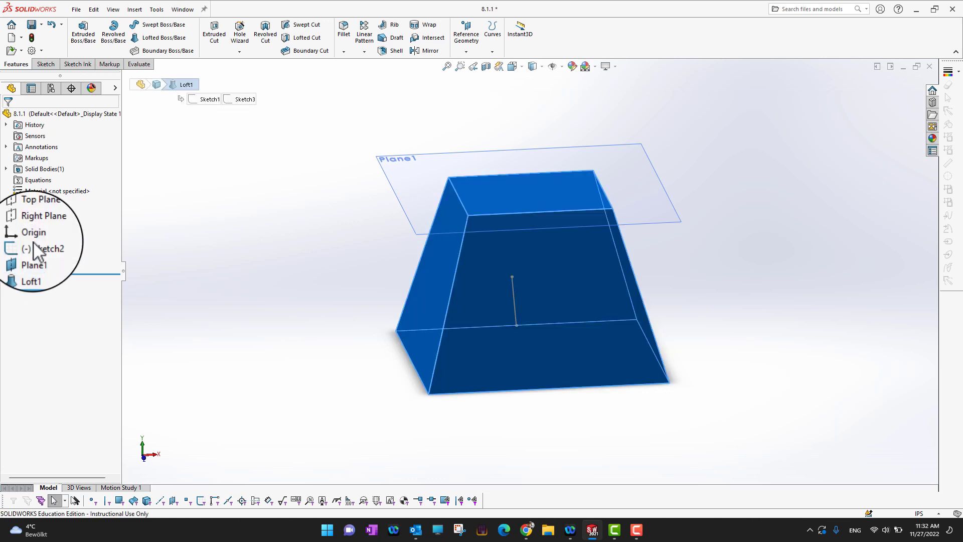
pyautogui.click(33, 242)
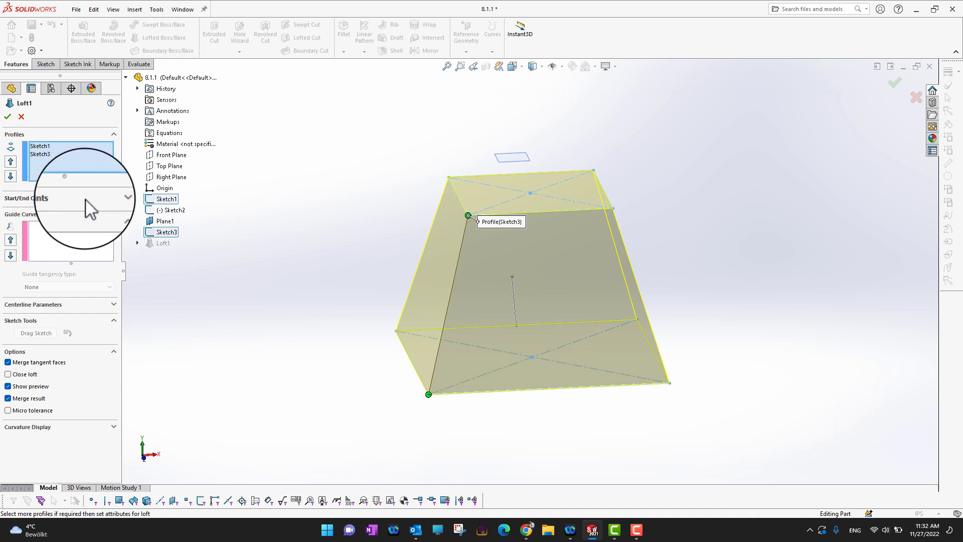
pyautogui.click(113, 197)
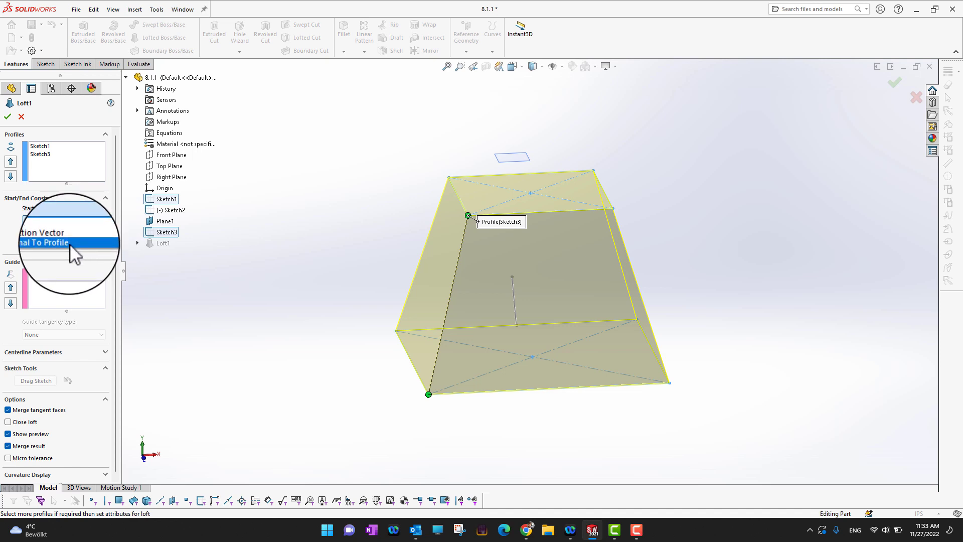
pyautogui.click(70, 244)
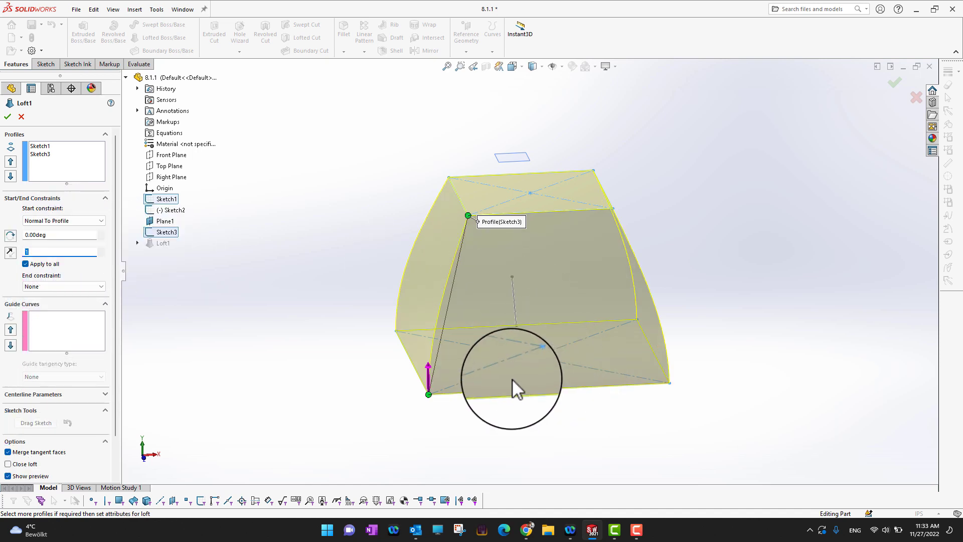
# - Vary the loft's start tangent length at the base profile through 8.07 and 6.97, then reduce it to 0.91
pyautogui.moveTo(429, 367); pyautogui.dragTo(433, 318)
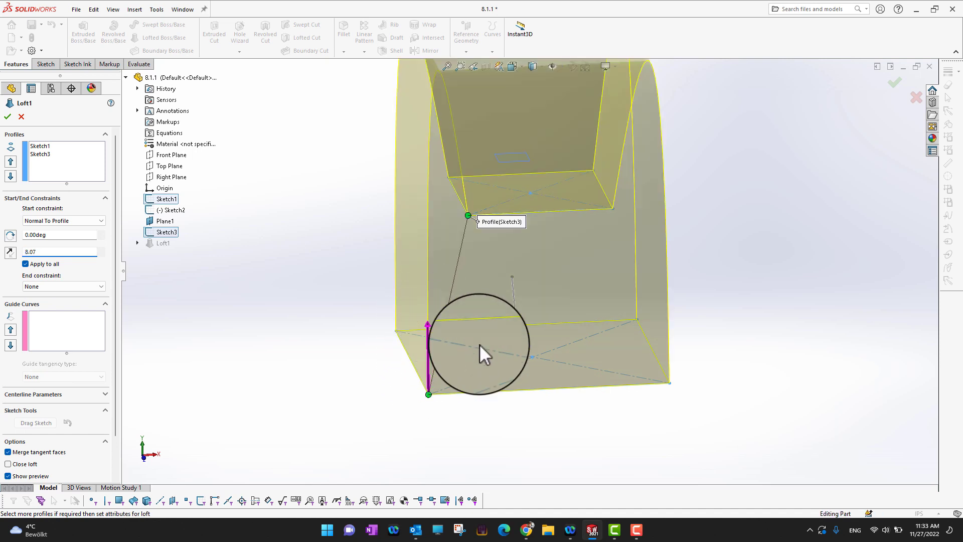
pyautogui.scroll(1, 553, 351)
pyautogui.scroll(1, 553, 351)
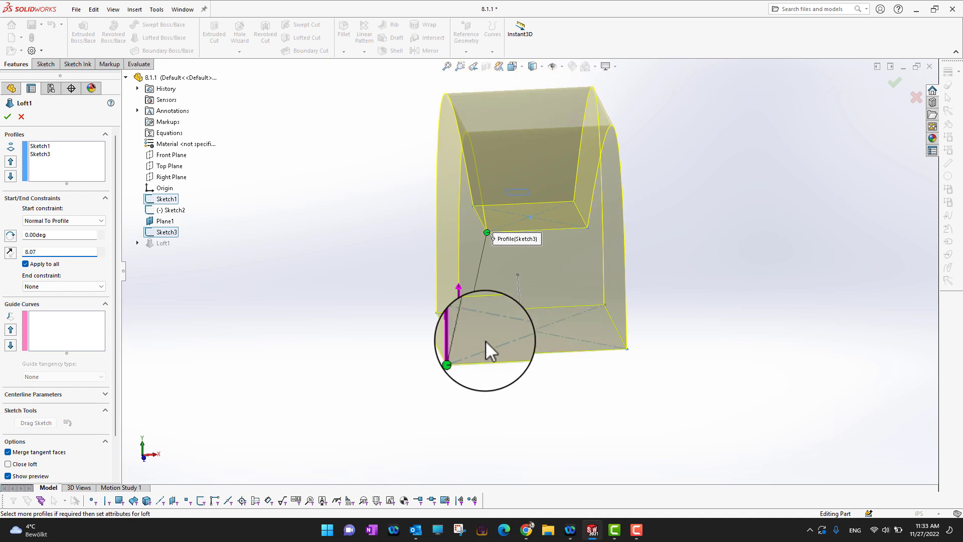
pyautogui.moveTo(459, 287)
pyautogui.mouseDown()
pyautogui.moveTo(460, 322)
pyautogui.moveTo(459, 285)
pyautogui.mouseUp()
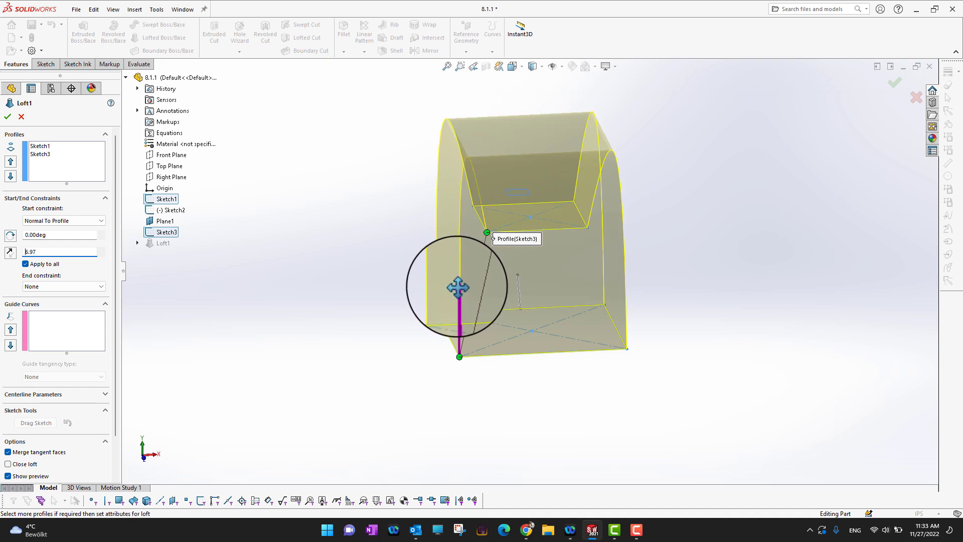
pyautogui.click(11, 255)
pyautogui.click(10, 255)
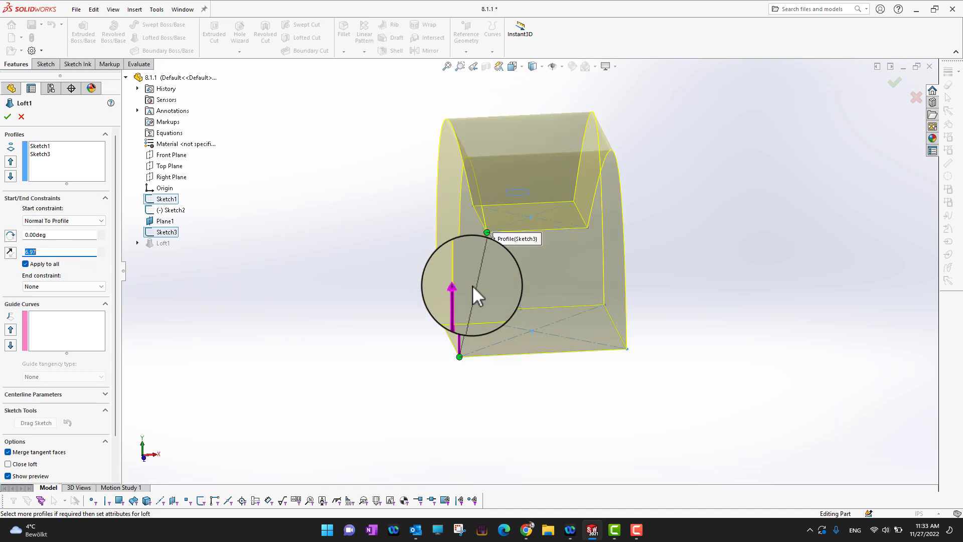
pyautogui.moveTo(458, 291); pyautogui.dragTo(459, 334)
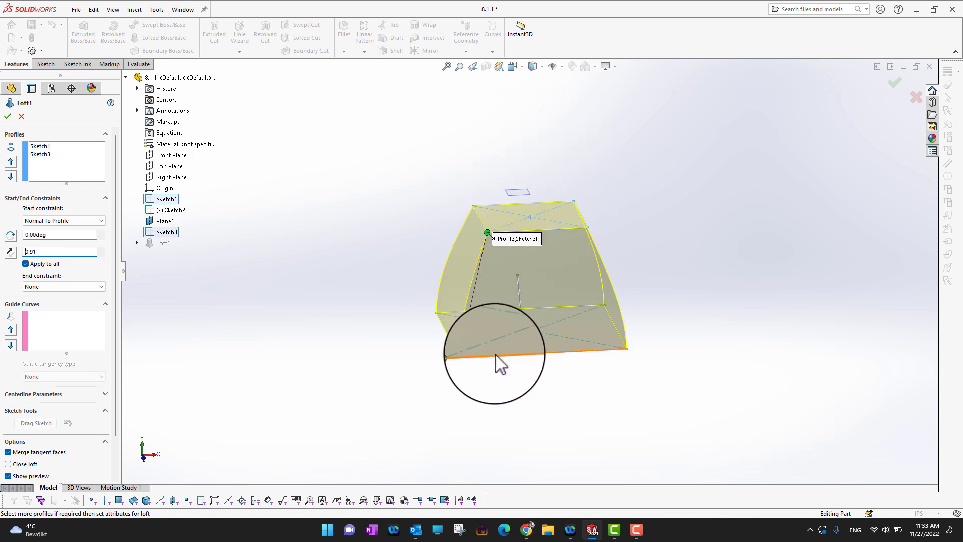
# - Change the start constraint to Direction Vector along the inclined line of Sketch2 and accept the loft
pyautogui.click(85, 221)
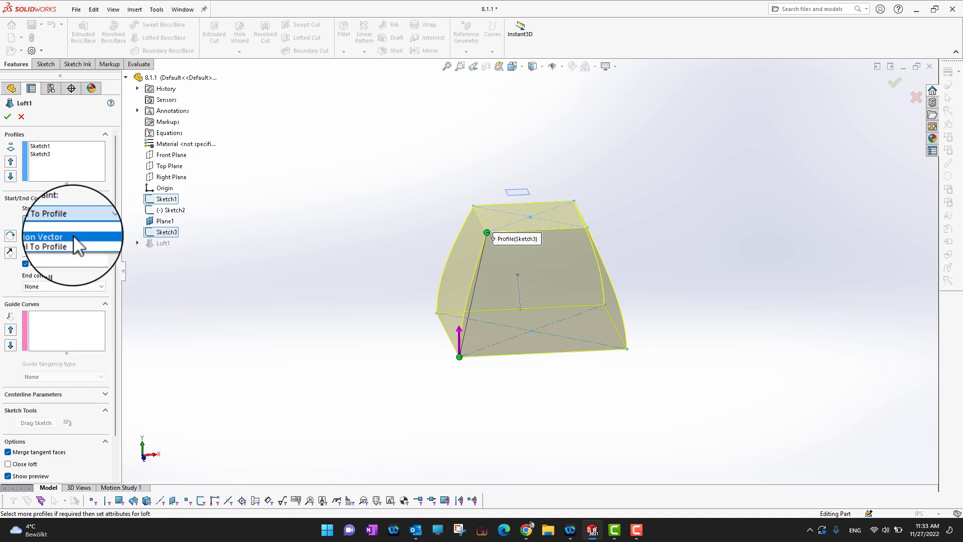
pyautogui.click(74, 236)
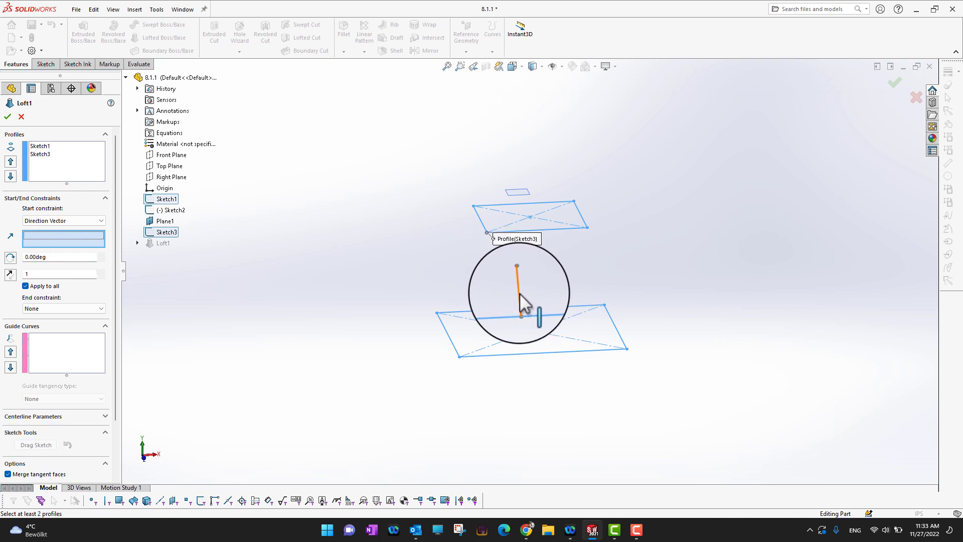
pyautogui.moveTo(774, 357)
pyautogui.mouseDown(button='middle')
pyautogui.moveTo(673, 351)
pyautogui.moveTo(649, 368)
pyautogui.moveTo(669, 353)
pyautogui.moveTo(656, 329)
pyautogui.mouseUp(button='middle')
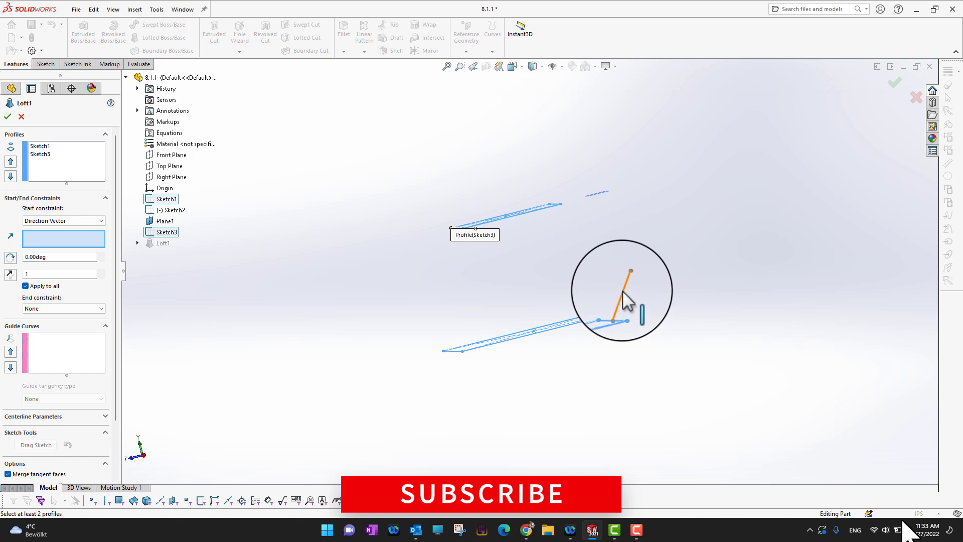
pyautogui.click(626, 300)
pyautogui.moveTo(627, 387)
pyautogui.mouseDown(button='middle')
pyautogui.moveTo(688, 376)
pyautogui.moveTo(676, 332)
pyautogui.moveTo(630, 370)
pyautogui.moveTo(673, 404)
pyautogui.moveTo(628, 397)
pyautogui.moveTo(658, 374)
pyautogui.moveTo(673, 414)
pyautogui.mouseUp(button='middle')
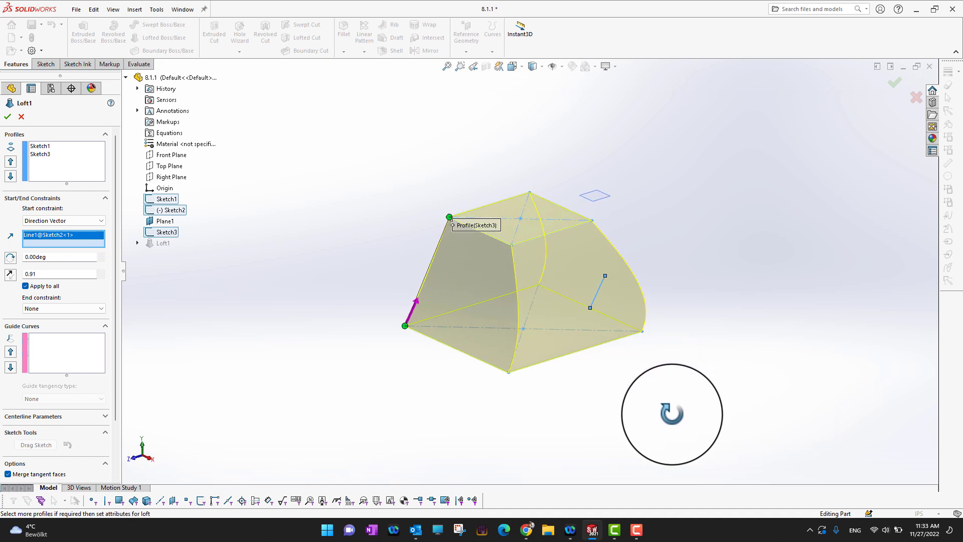
pyautogui.click(9, 118)
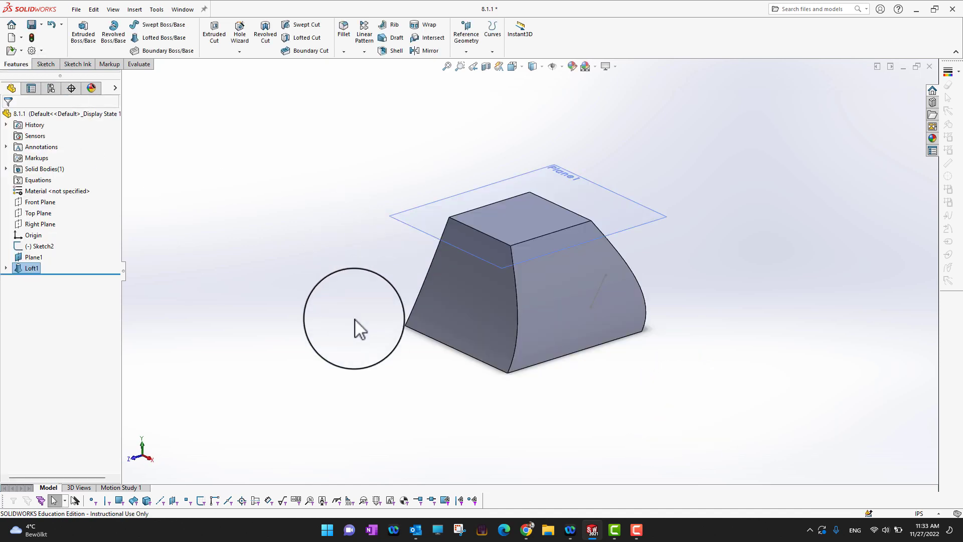
pyautogui.moveTo(355, 326); pyautogui.dragTo(186, 254, button='middle')
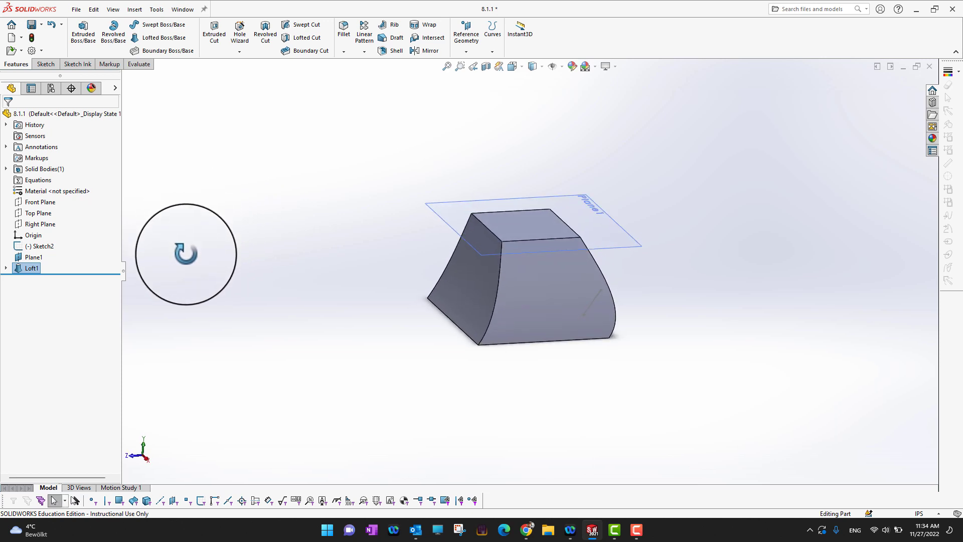
# - Switch to the open part 8.1.2 and view its rectangle-to-hexagon loft from above, below and the side
pyautogui.click(176, 10)
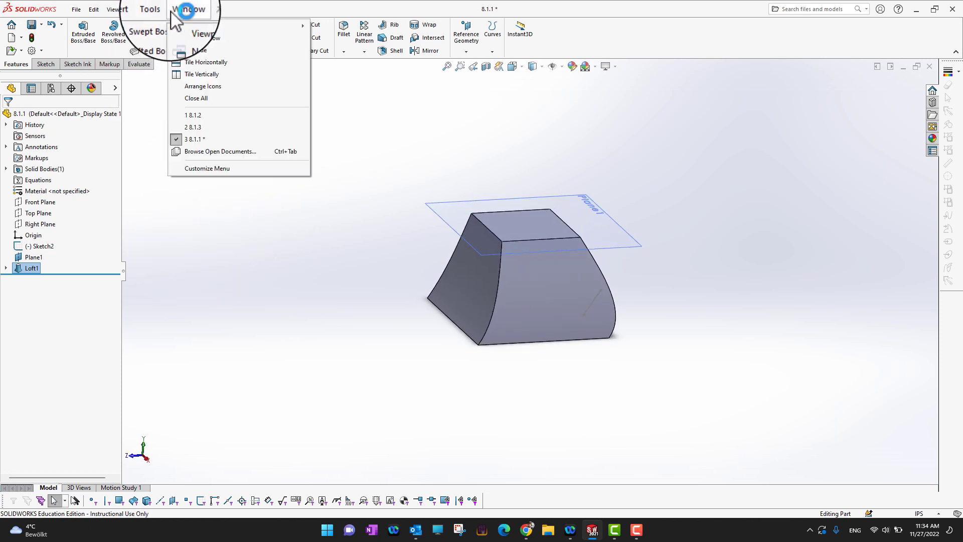
pyautogui.click(201, 127)
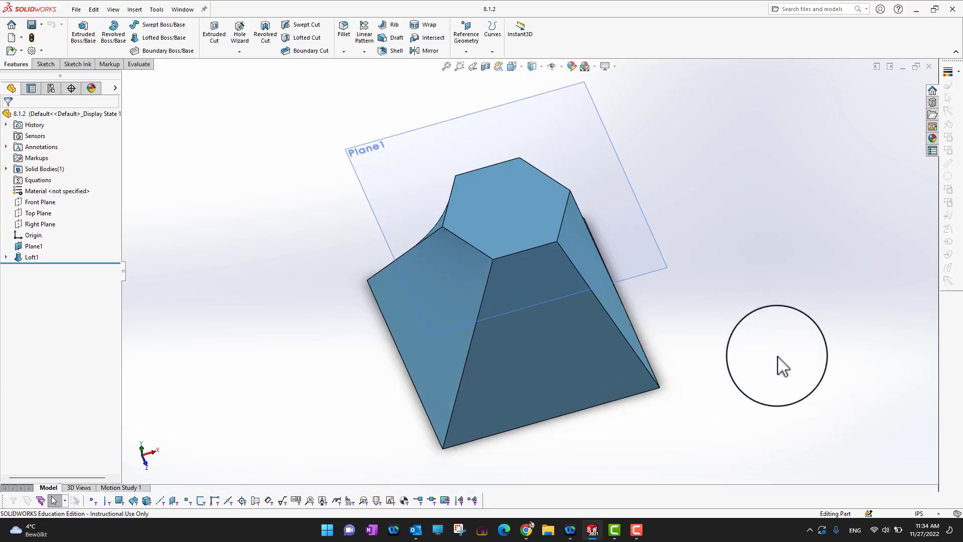
pyautogui.moveTo(781, 366); pyautogui.dragTo(716, 221, button='middle')
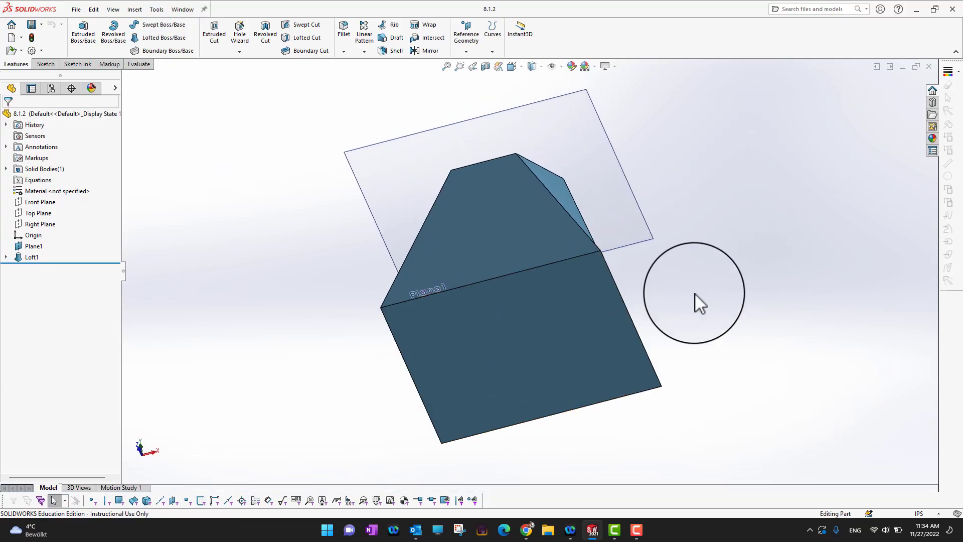
pyautogui.moveTo(692, 286); pyautogui.dragTo(777, 391, button='middle')
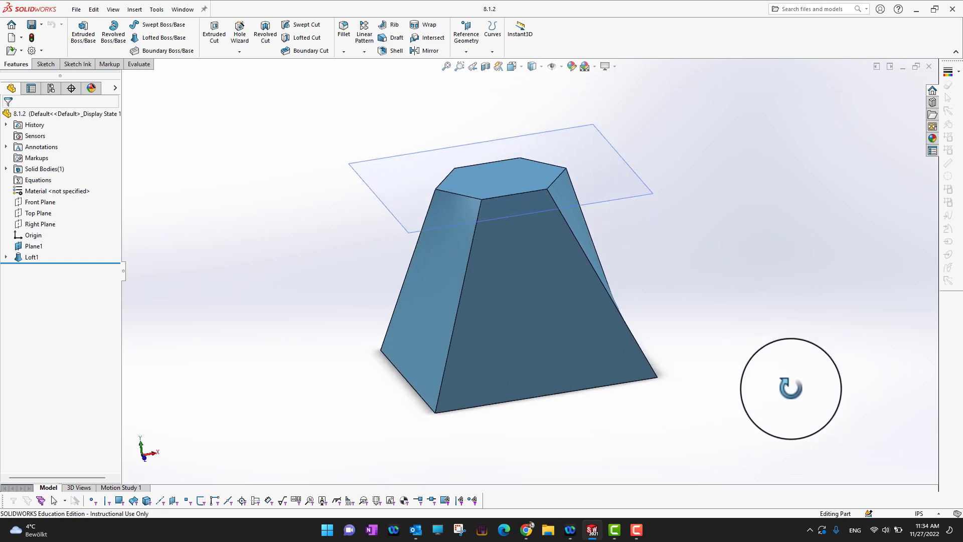
pyautogui.moveTo(745, 282); pyautogui.dragTo(732, 402, button='middle')
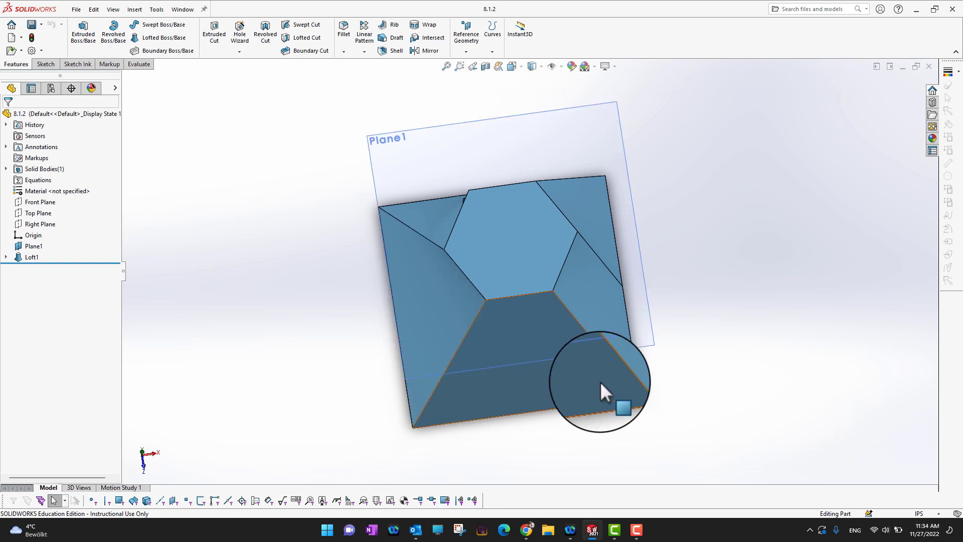
# - Examine the side faces and hexagonal top of the loft to see how the base corners connect to the hexagon
pyautogui.click(534, 327)
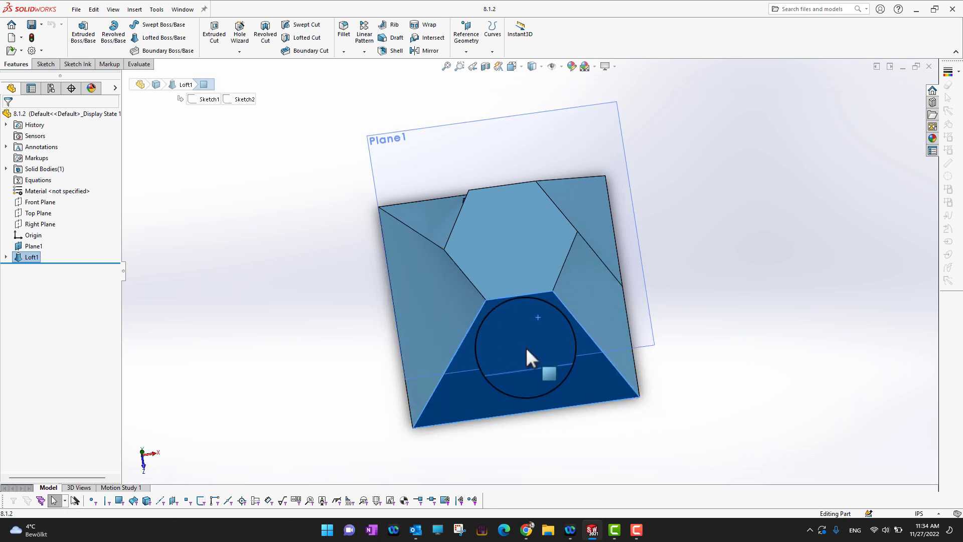
pyautogui.click(436, 305)
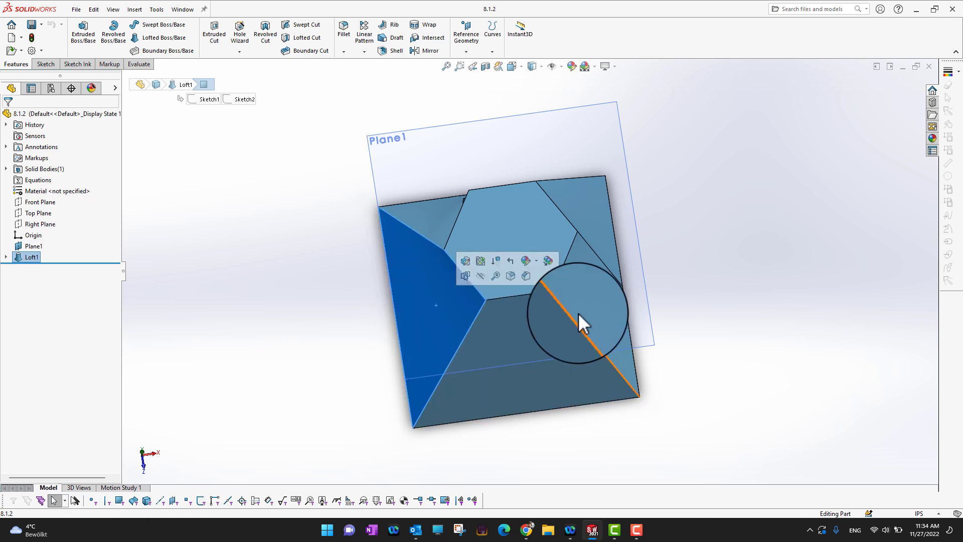
pyautogui.click(597, 306)
pyautogui.click(587, 236)
pyautogui.click(532, 242)
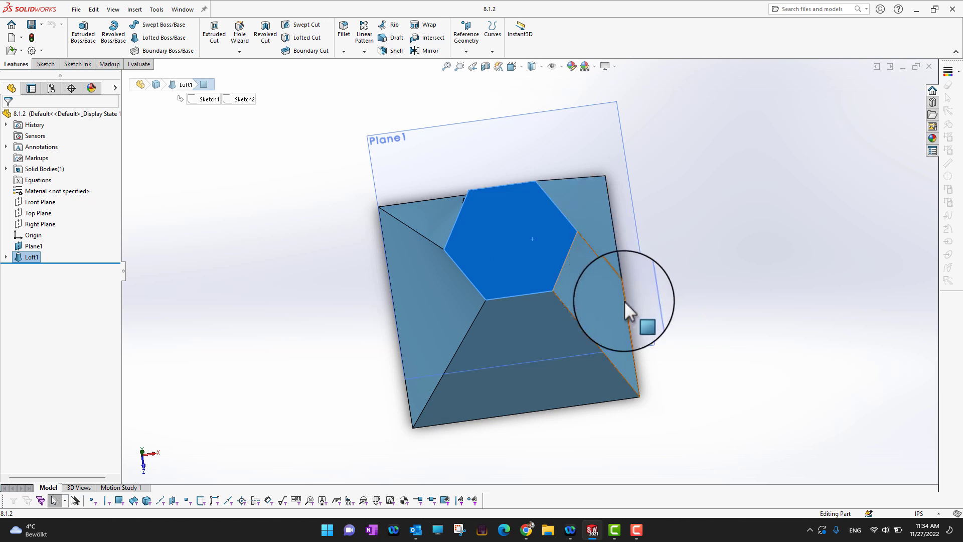
pyautogui.click(442, 208)
pyautogui.moveTo(729, 210); pyautogui.dragTo(725, 251, button='middle')
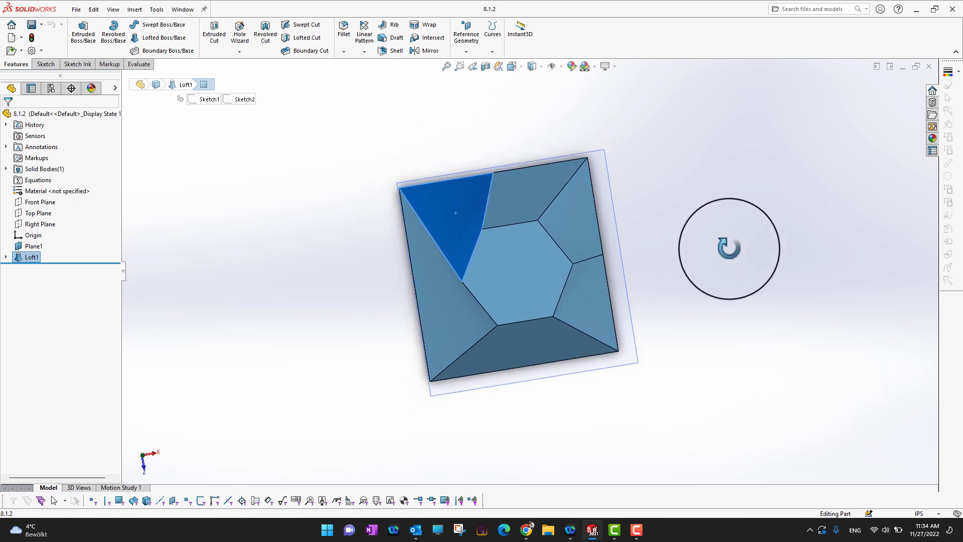
pyautogui.click(503, 204)
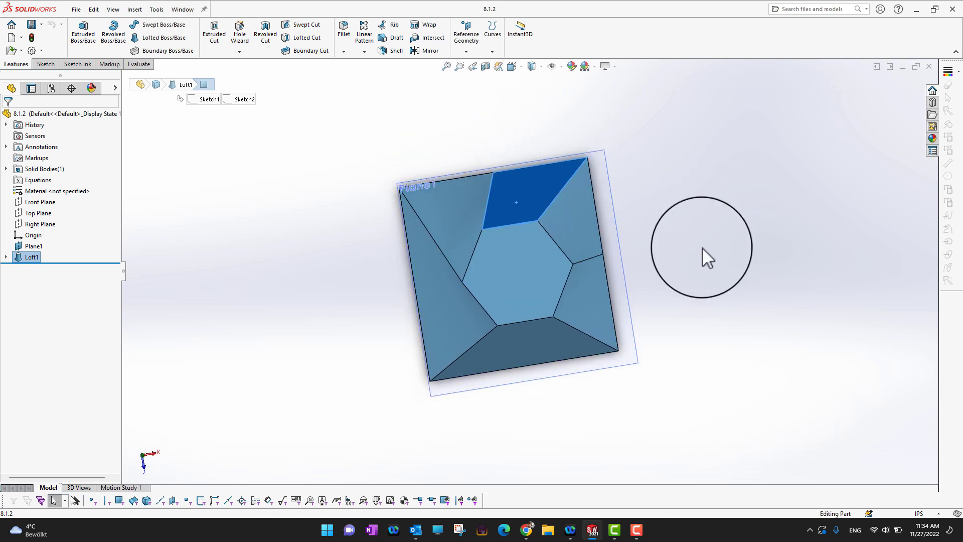
pyautogui.click(725, 278)
pyautogui.moveTo(724, 278); pyautogui.dragTo(678, 232, button='middle')
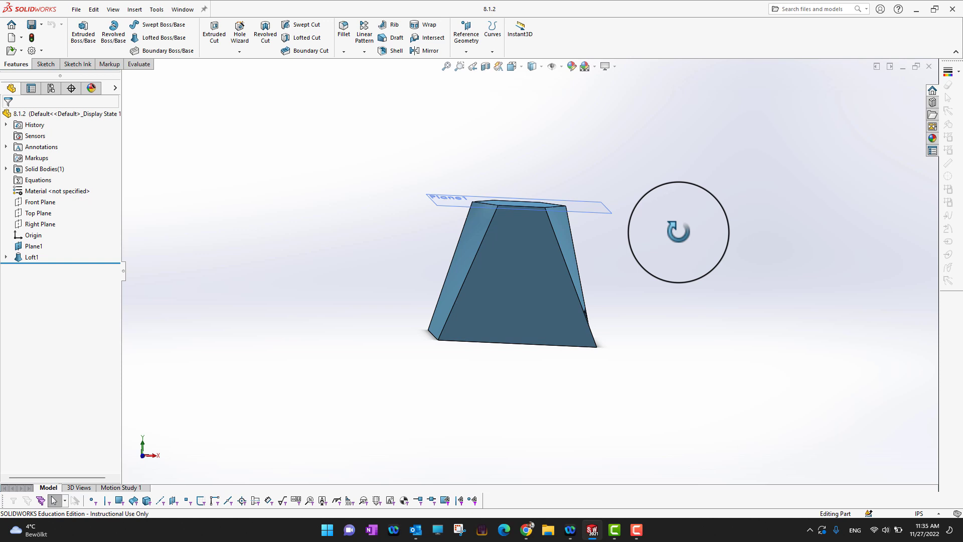
pyautogui.moveTo(686, 220); pyautogui.dragTo(757, 423, button='middle')
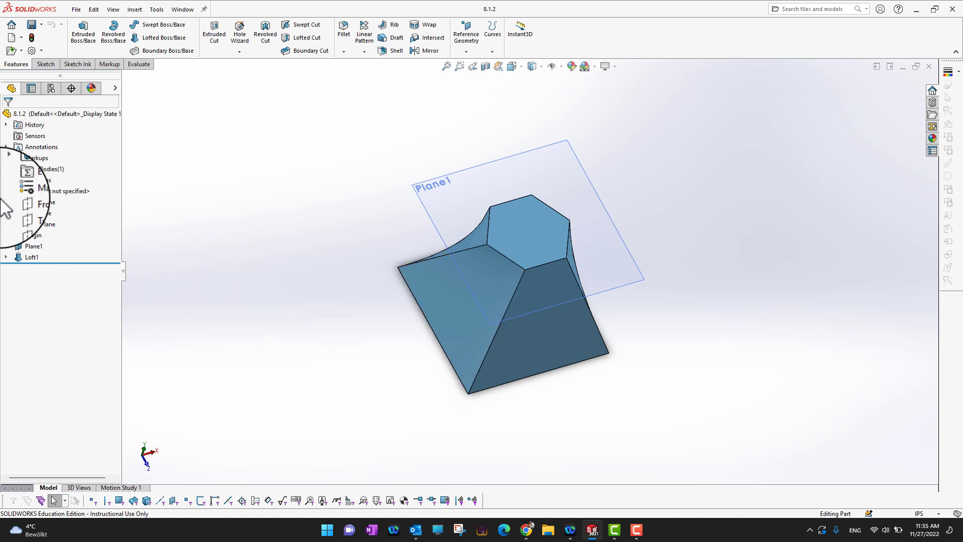
# - Open the loft's base rectangle Sketch1 for editing and look at it straight on from the top
pyautogui.click(6, 257)
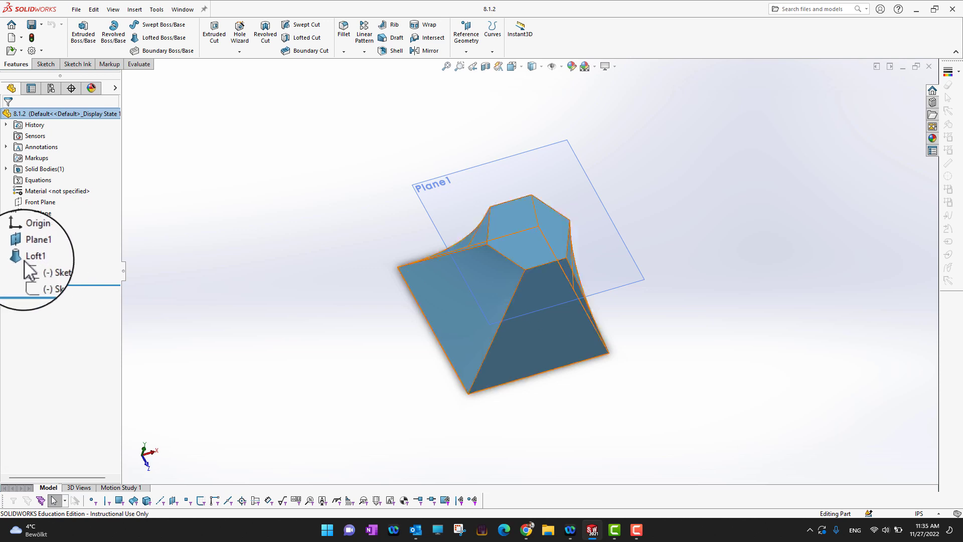
pyautogui.click(47, 269)
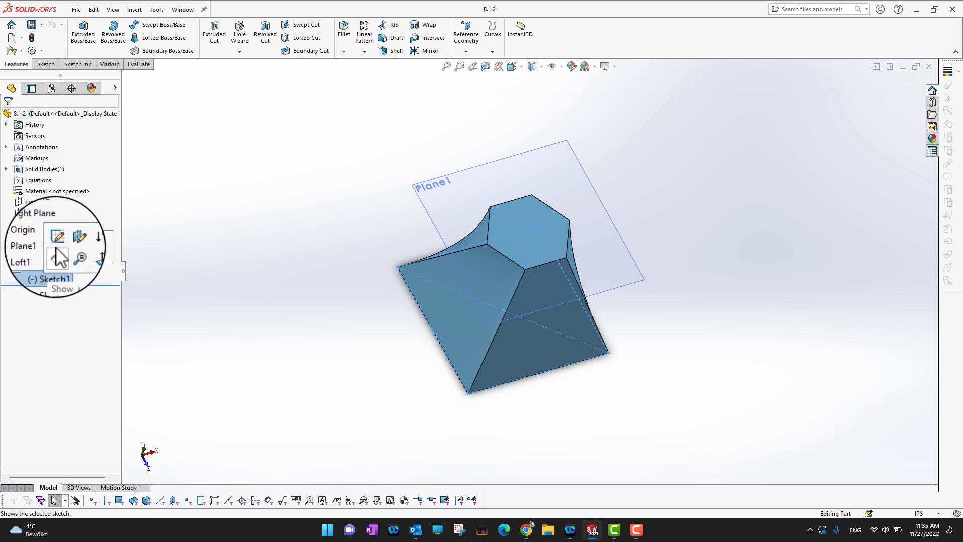
pyautogui.click(59, 251)
pyautogui.moveTo(728, 335); pyautogui.dragTo(721, 334, button='middle')
pyautogui.scroll(1, 721, 334)
pyautogui.press('space')
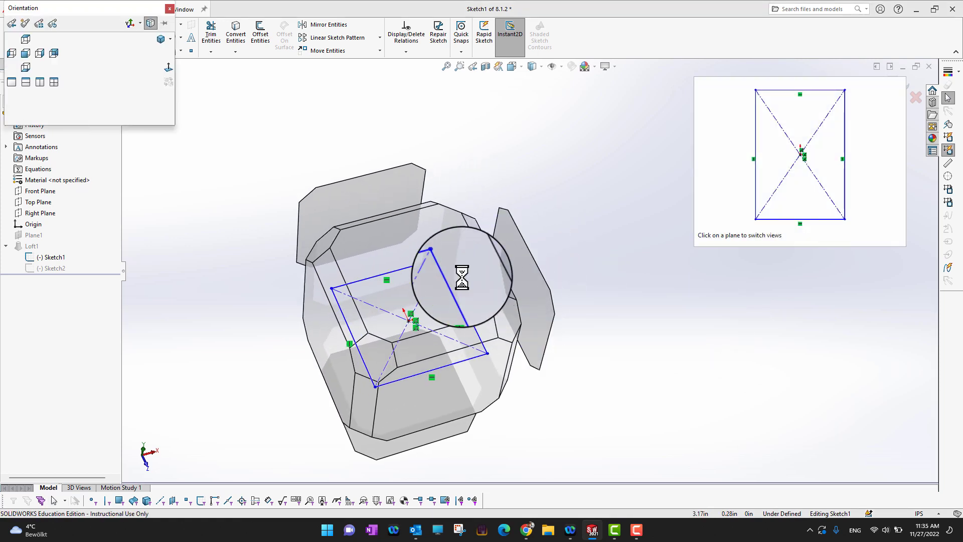
pyautogui.click(463, 333)
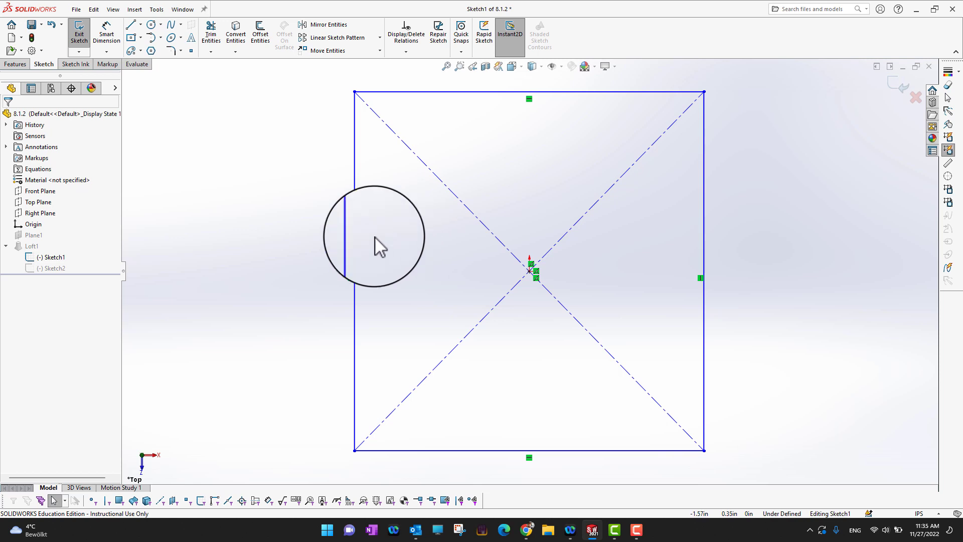
# - Convert the two vertical sides of the base rectangle to construction lines
pyautogui.click(354, 225)
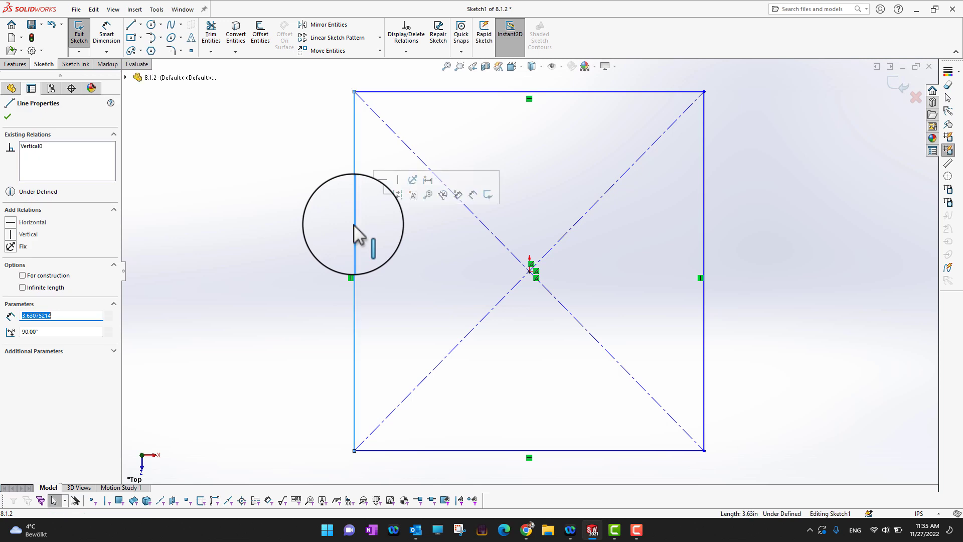
pyautogui.rightClick(705, 221)
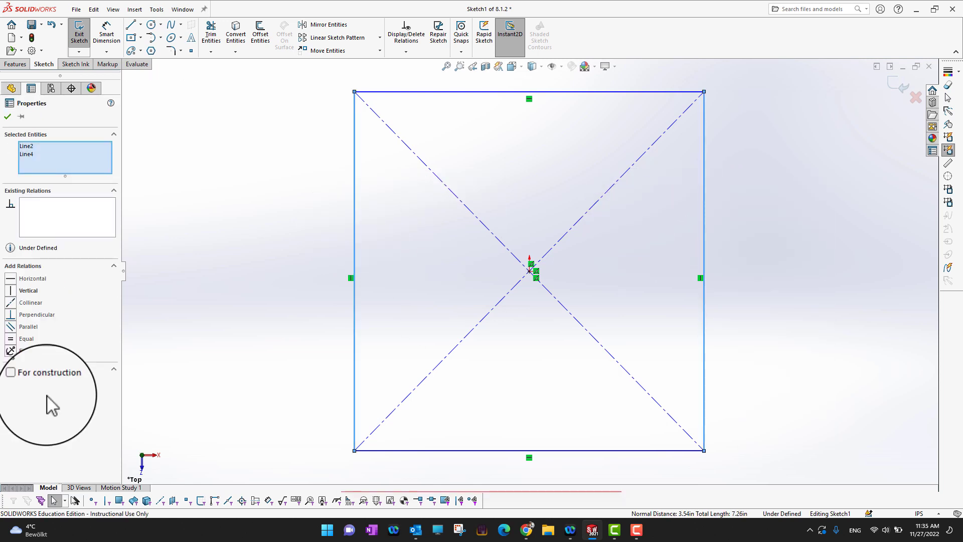
pyautogui.click(35, 380)
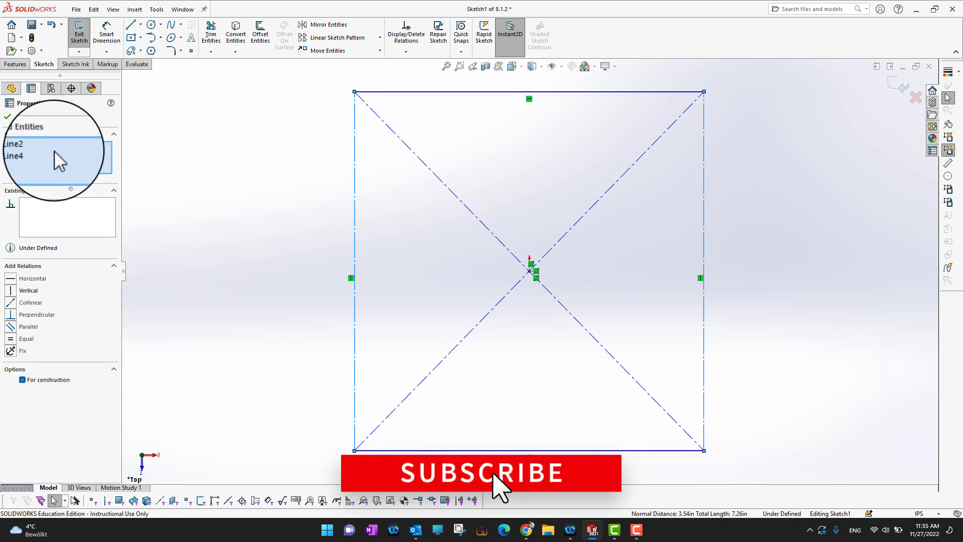
# - Draw a horizontal centerline across the base rectangle, joining the midpoints of its two vertical construction sides
pyautogui.click(8, 117)
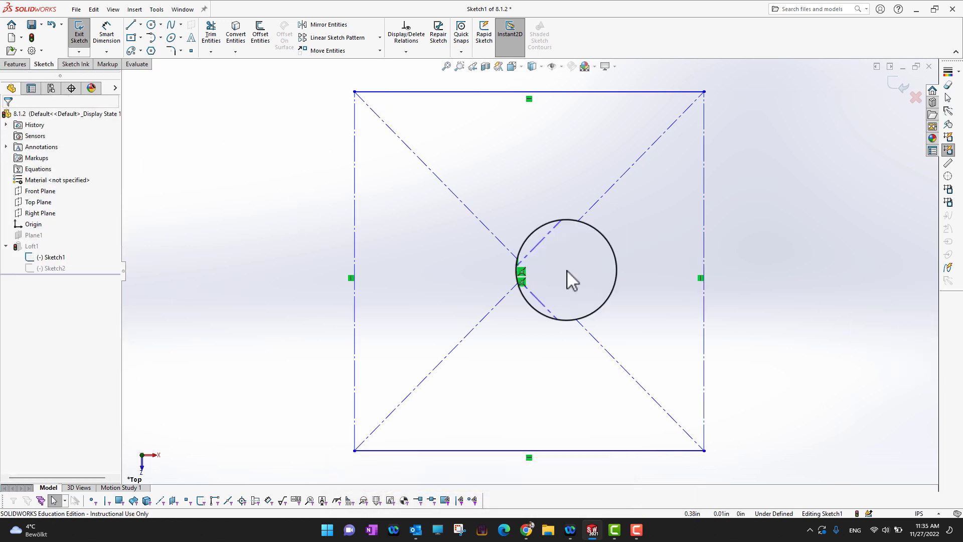
pyautogui.click(141, 24)
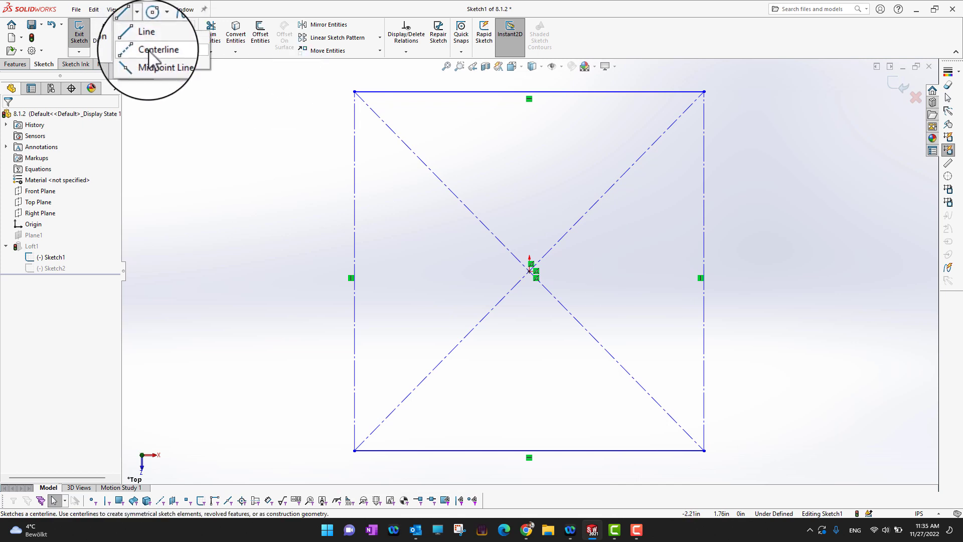
pyautogui.click(150, 42)
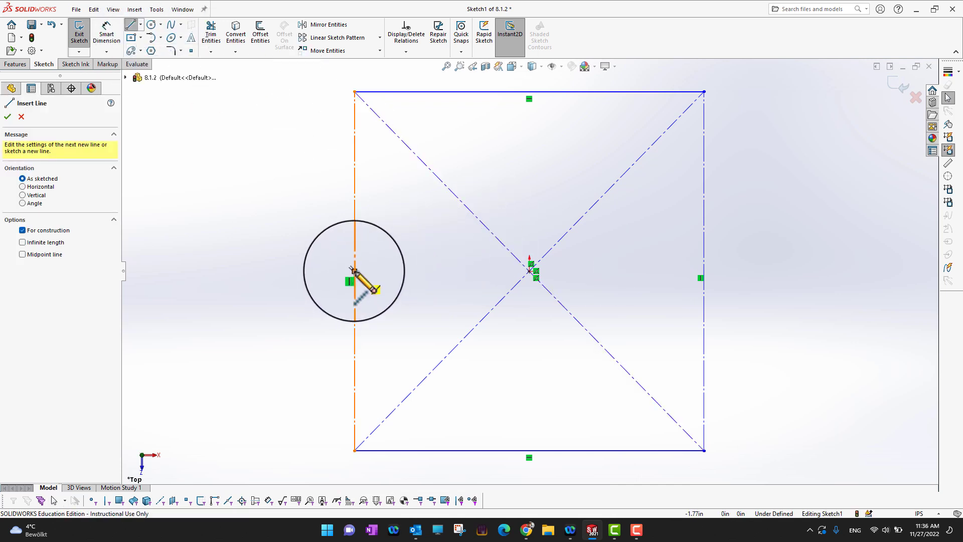
pyautogui.click(354, 271)
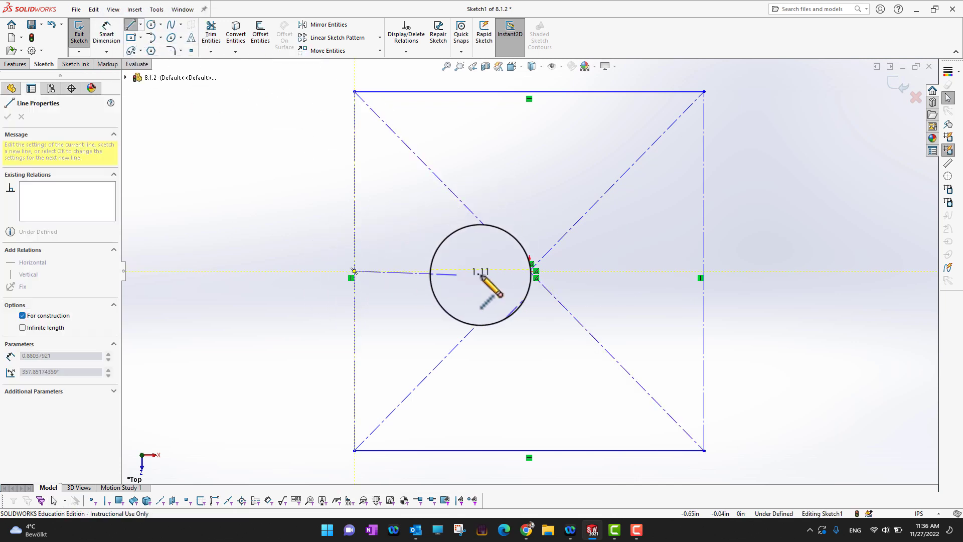
pyautogui.click(704, 271)
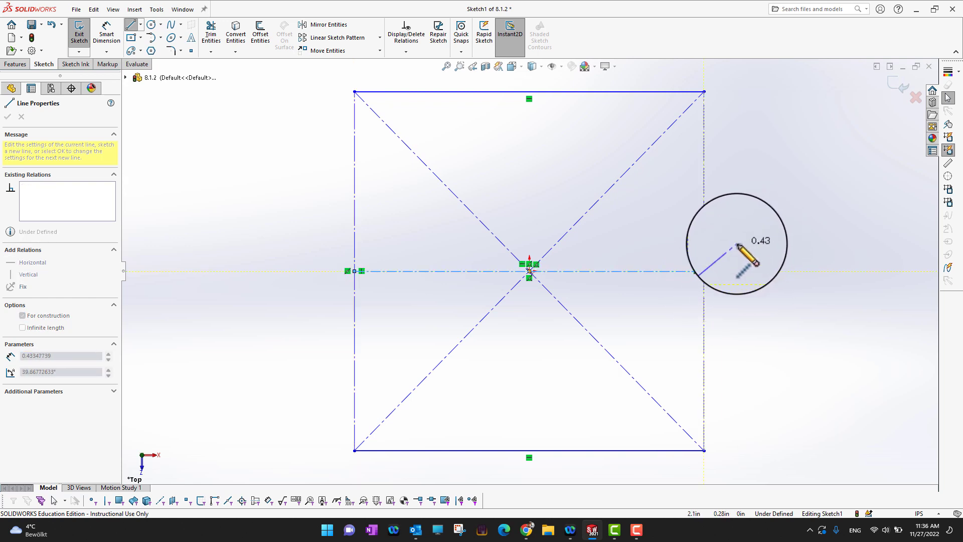
pyautogui.press('Escape')
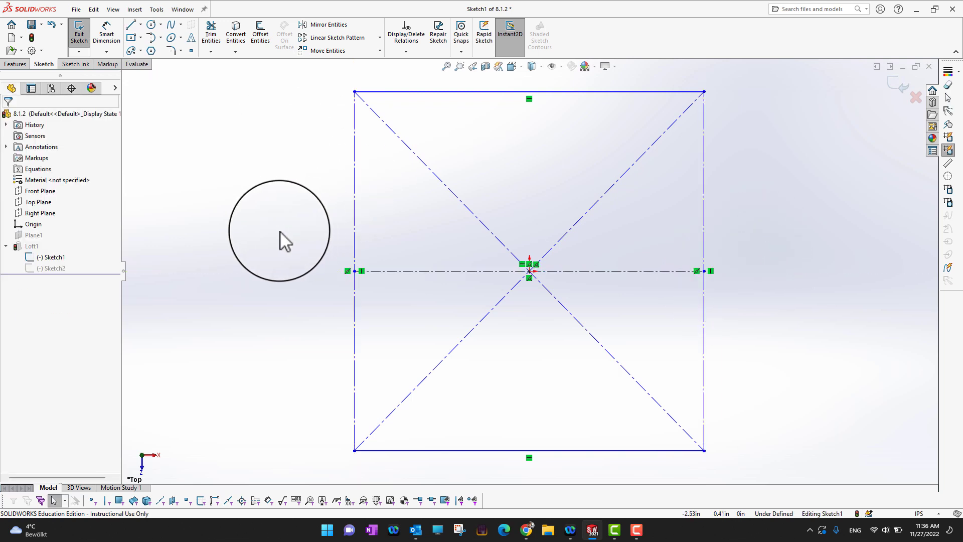
# - Draw two solid lines over the rectangle's left construction side, from the upper corner through the midpoint to the lower corner
pyautogui.click(140, 24)
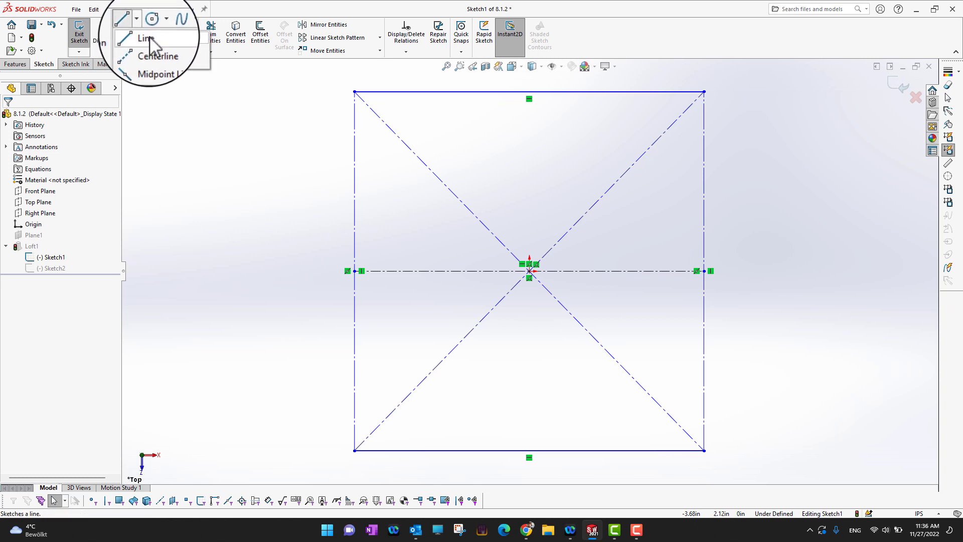
pyautogui.click(145, 39)
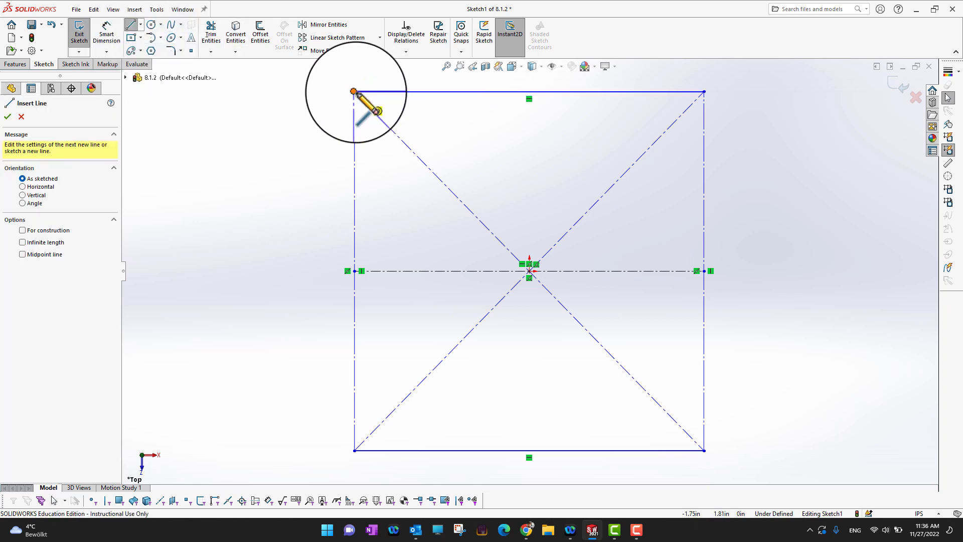
pyautogui.click(355, 92)
pyautogui.click(355, 271)
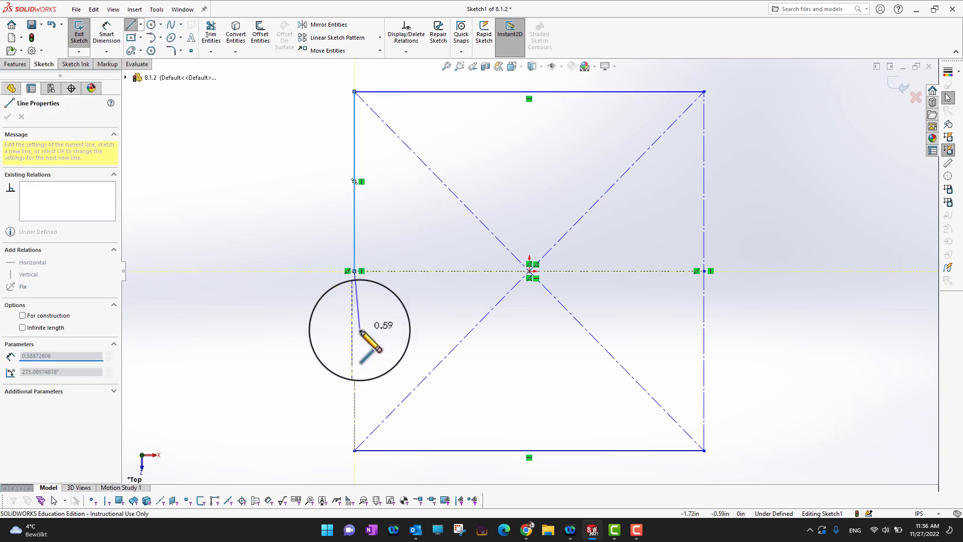
pyautogui.click(355, 450)
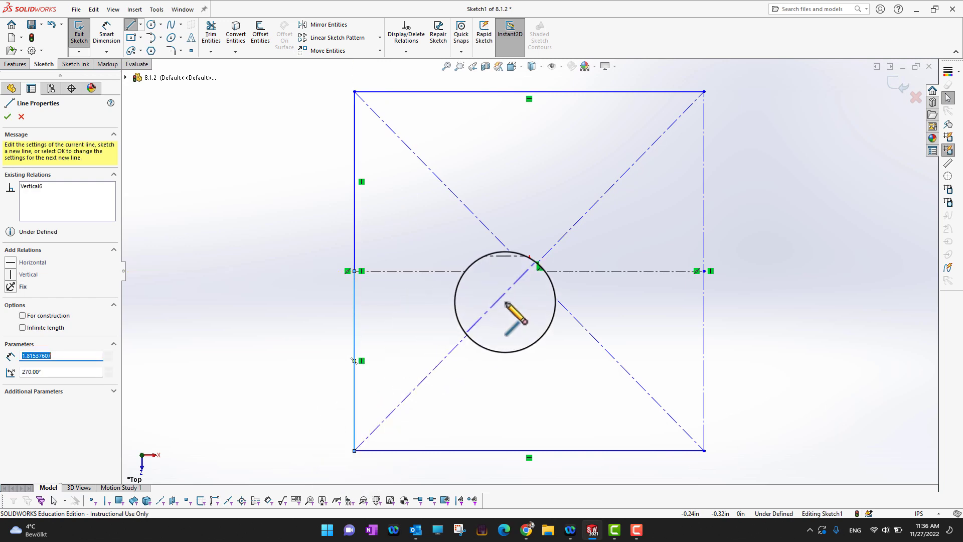
# - Draw two solid lines over the rectangle's right construction side, meeting at its midpoint, and finish the Line command
pyautogui.click(704, 91)
pyautogui.click(703, 271)
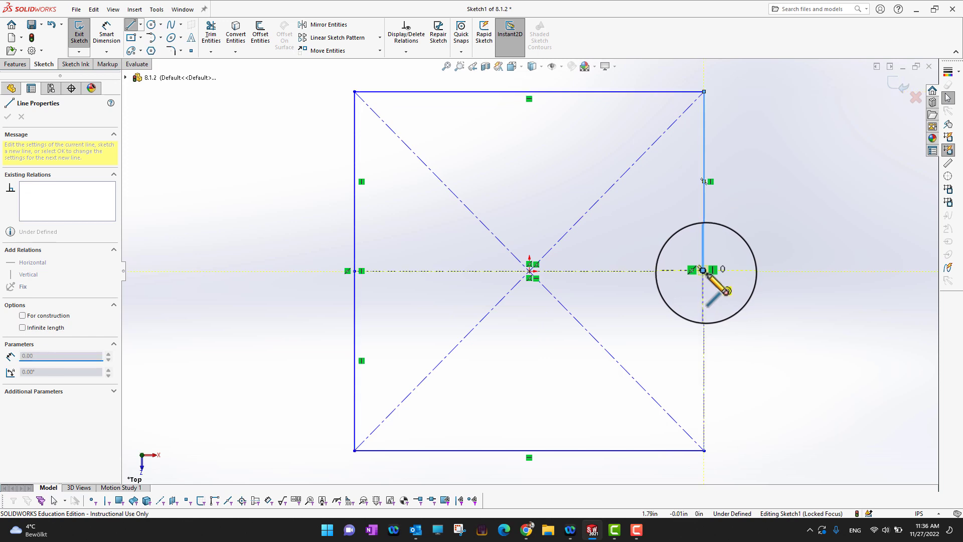
pyautogui.click(704, 450)
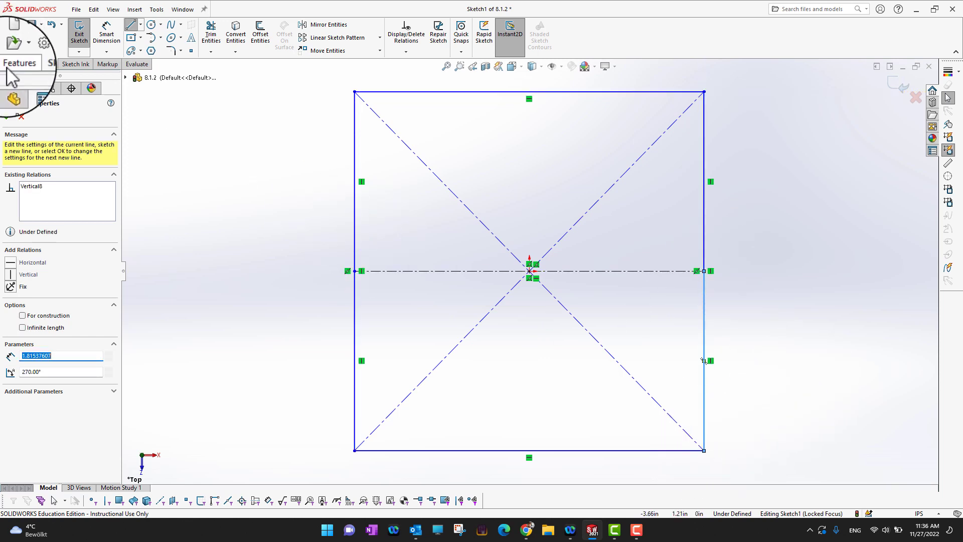
pyautogui.click(7, 120)
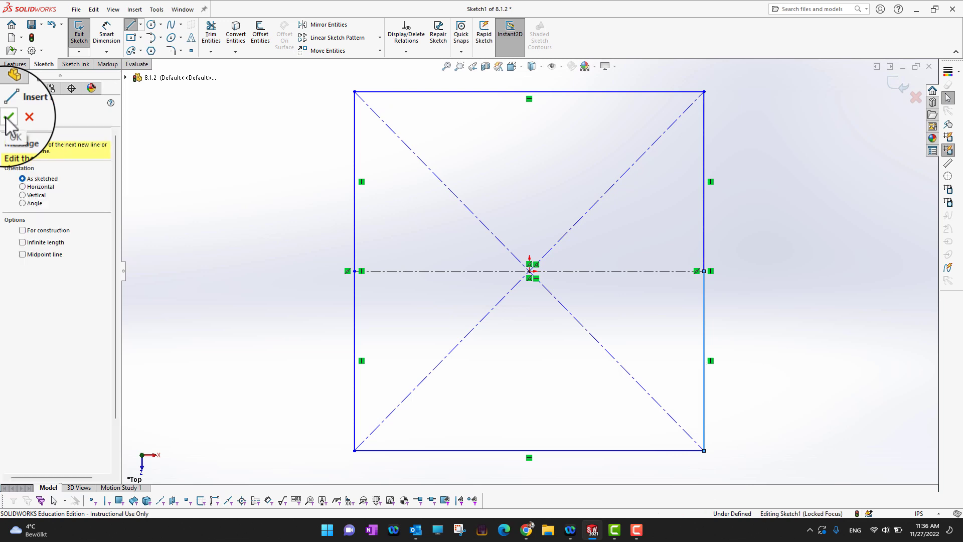
pyautogui.click(7, 119)
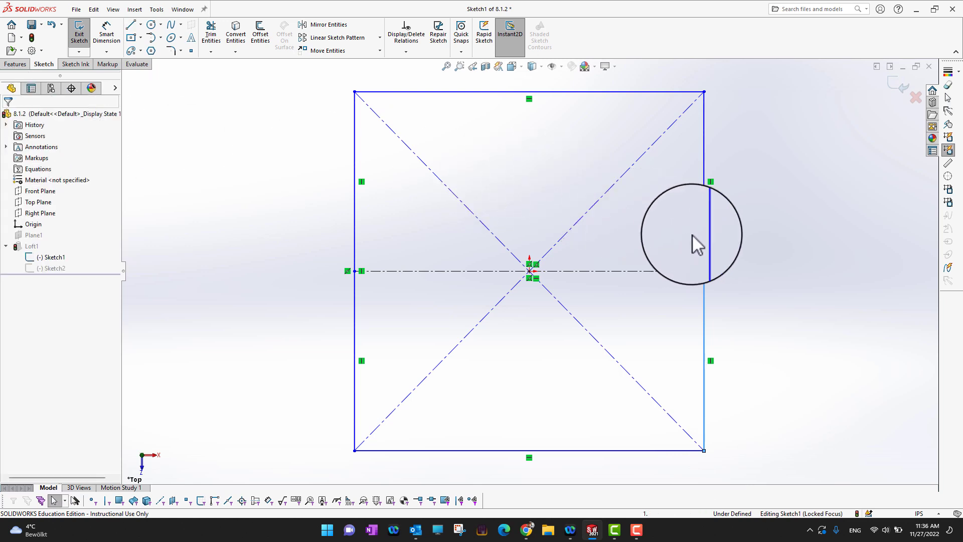
pyautogui.click(784, 254)
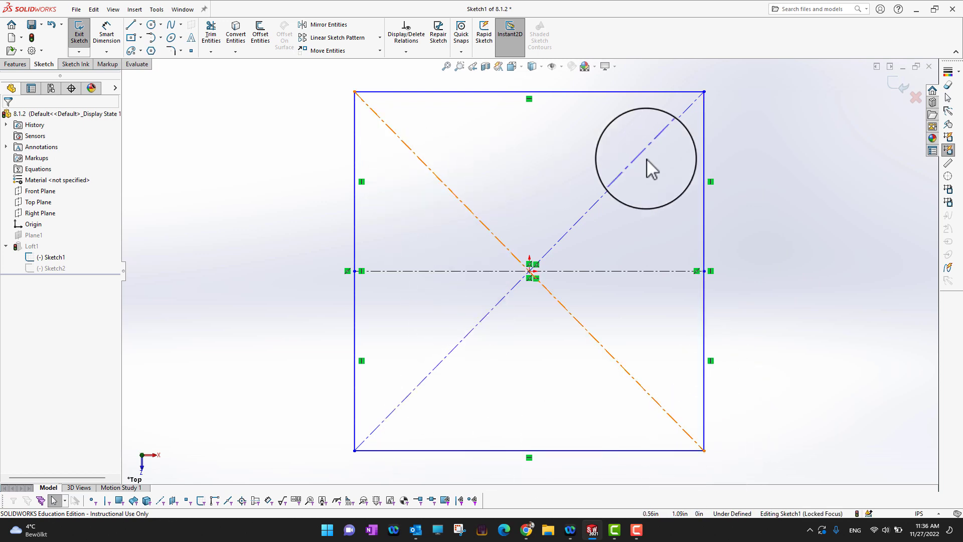
# - Exit the base sketch and open the Loft1 feature for editing
pyautogui.click(897, 91)
pyautogui.moveTo(884, 83)
pyautogui.mouseDown(button='middle')
pyautogui.moveTo(860, 370)
pyautogui.moveTo(871, 321)
pyautogui.moveTo(846, 201)
pyautogui.moveTo(774, 195)
pyautogui.moveTo(828, 217)
pyautogui.moveTo(804, 223)
pyautogui.mouseUp(button='middle')
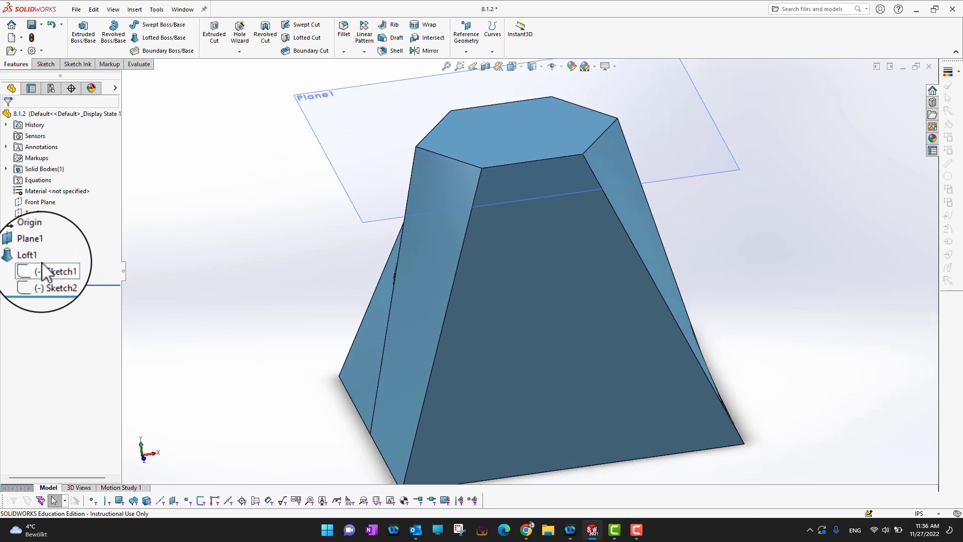
pyautogui.click(18, 258)
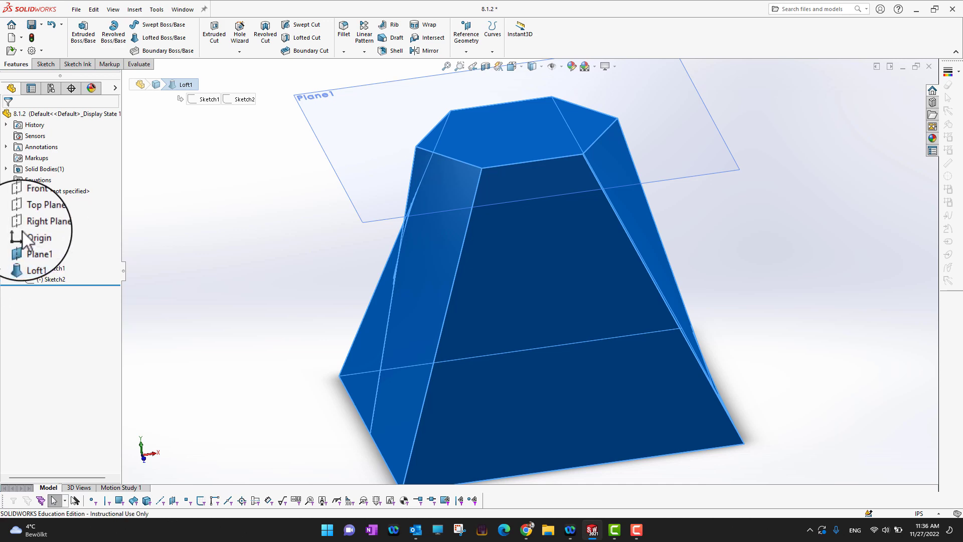
pyautogui.click(27, 216)
# - Examine the loft preview from several sides, checking how the base corners and side midpoints connect to the hexagon
pyautogui.moveTo(557, 454); pyautogui.dragTo(489, 374, button='middle')
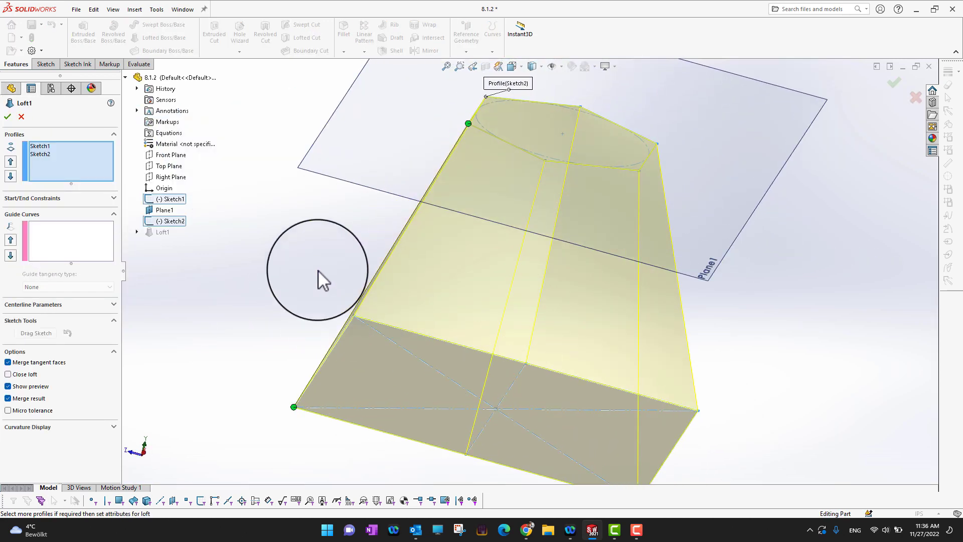
pyautogui.moveTo(301, 256); pyautogui.dragTo(472, 404, button='middle')
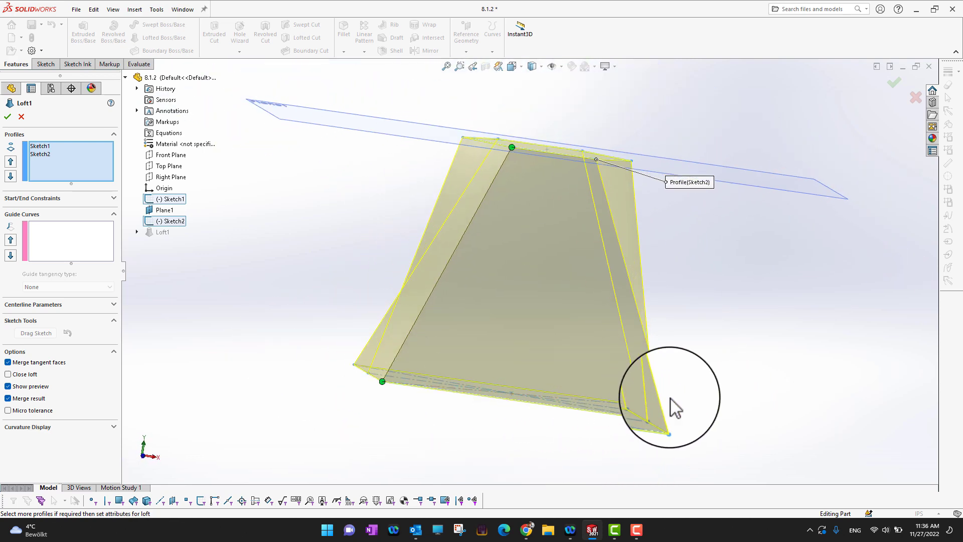
pyautogui.moveTo(673, 405); pyautogui.dragTo(652, 368, button='middle')
pyautogui.moveTo(637, 336); pyautogui.dragTo(645, 344, button='middle')
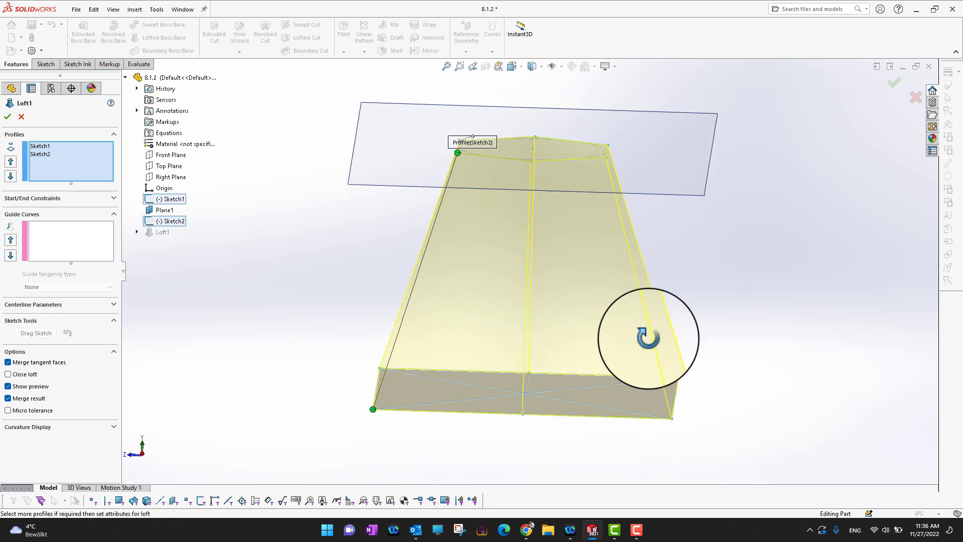
pyautogui.moveTo(757, 381); pyautogui.dragTo(563, 402, button='middle')
pyautogui.moveTo(658, 312); pyautogui.dragTo(638, 372, button='middle')
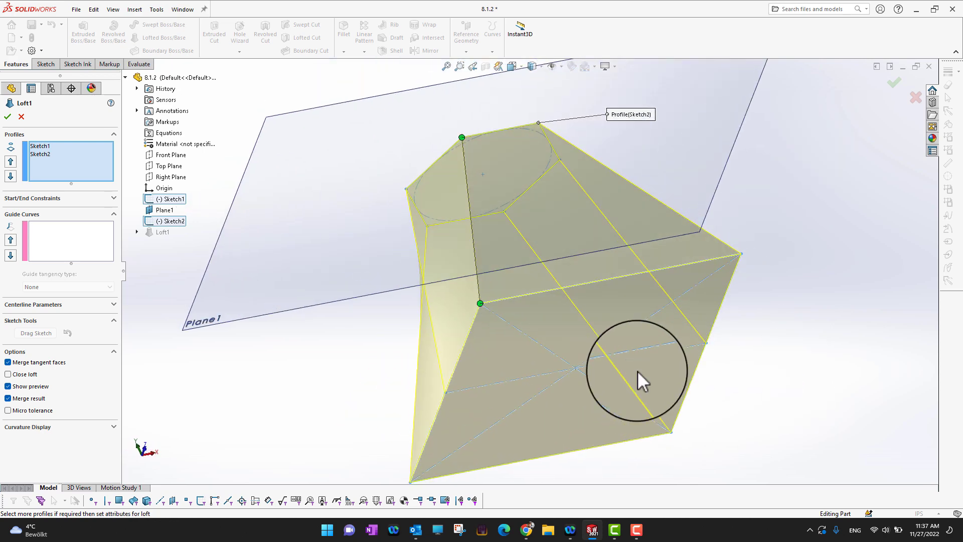
pyautogui.moveTo(812, 206); pyautogui.dragTo(899, 263, button='middle')
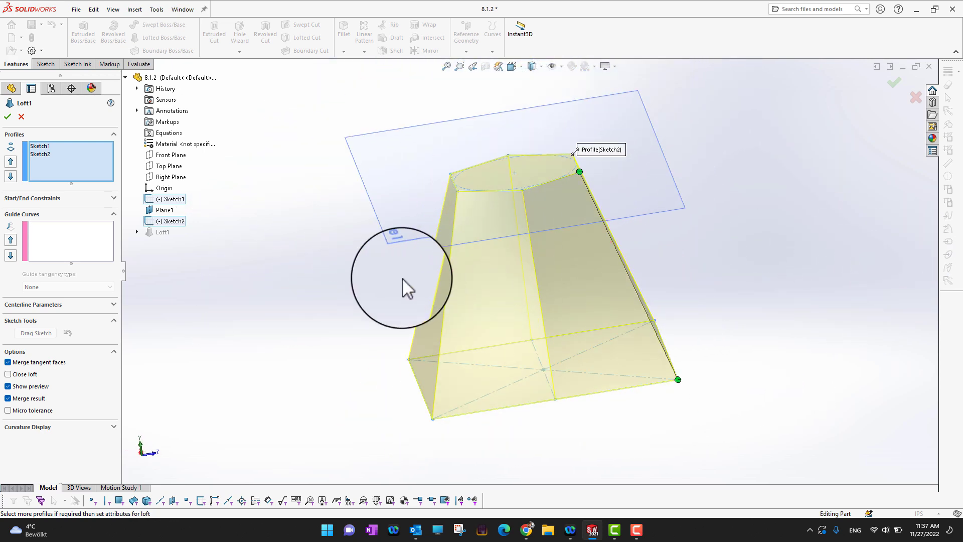
# - Move the loft connector at the hexagon end to the neighbouring hexagon corner and accept the edited loft
pyautogui.moveTo(402, 283); pyautogui.dragTo(347, 259, button='middle')
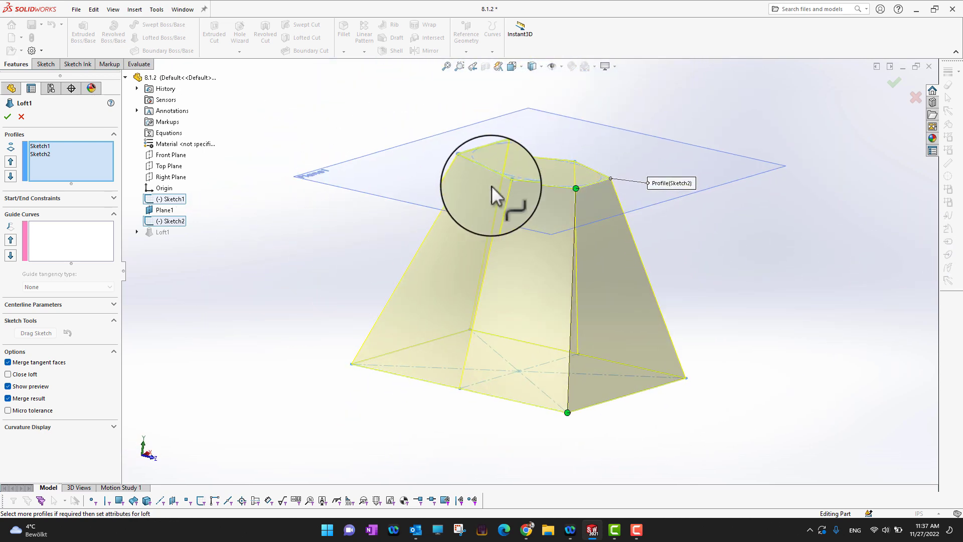
pyautogui.moveTo(576, 189); pyautogui.dragTo(560, 189)
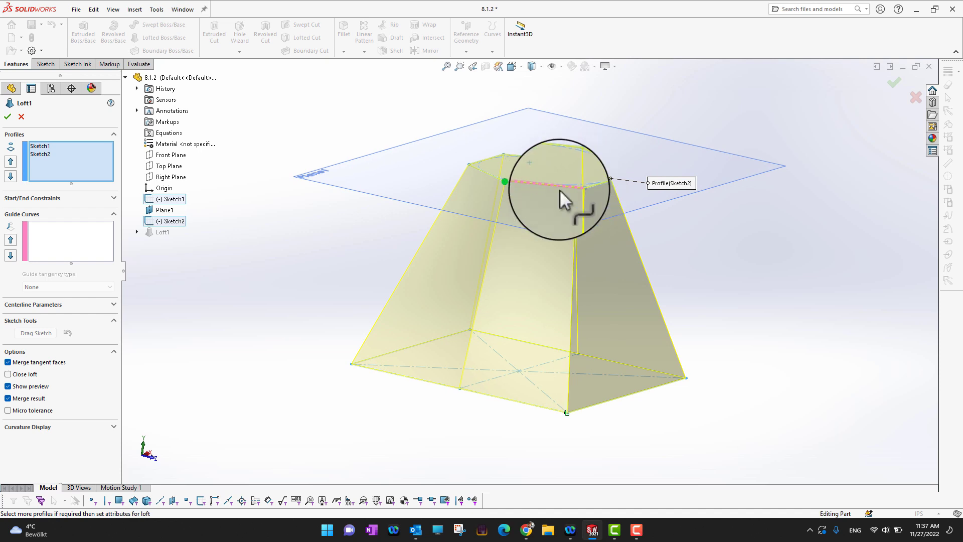
pyautogui.click(10, 118)
pyautogui.moveTo(662, 296); pyautogui.dragTo(649, 398, button='middle')
pyautogui.moveTo(716, 253); pyautogui.dragTo(789, 232, button='middle')
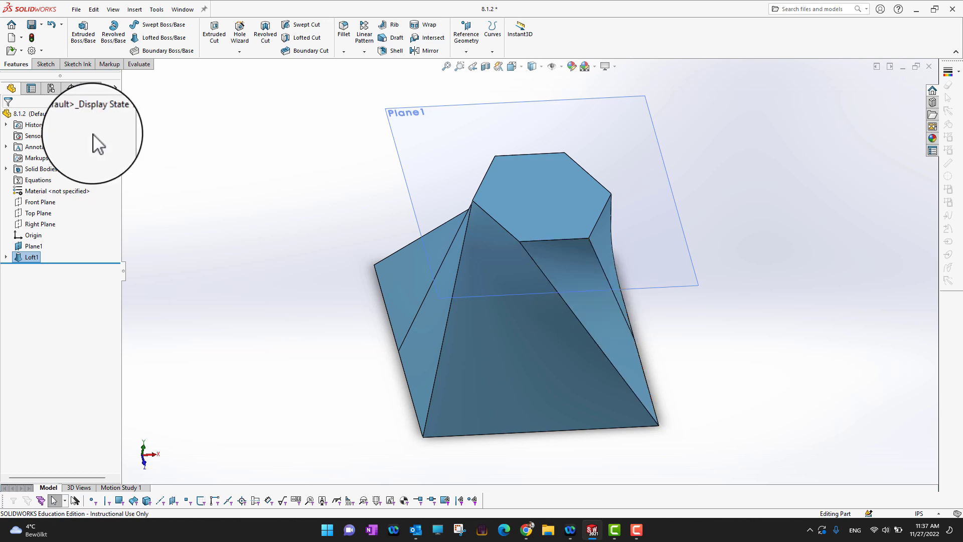
# - In the open part 8.1.3, start a loft from Sketch1 to Sketch2 and move the hexagon's connector above the base side's midpoint
pyautogui.click(179, 10)
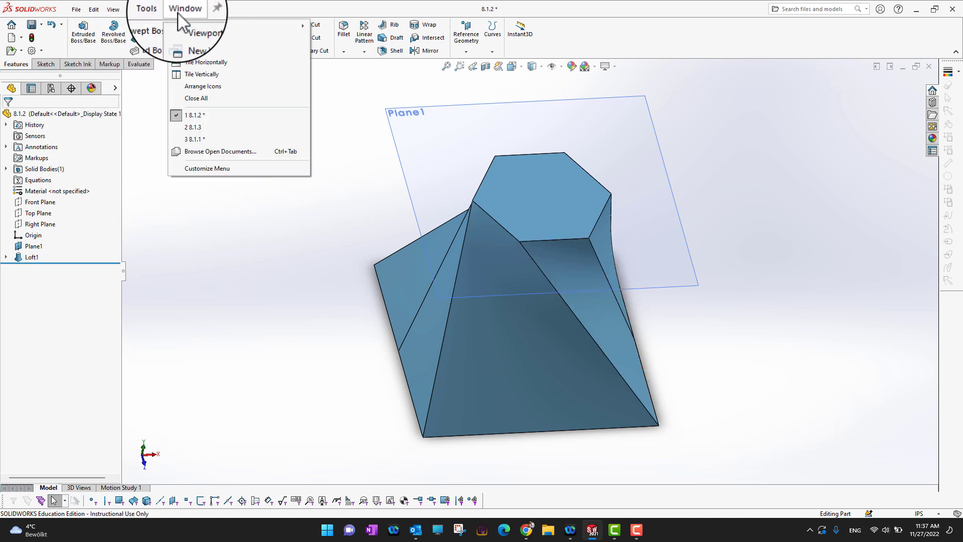
pyautogui.click(201, 124)
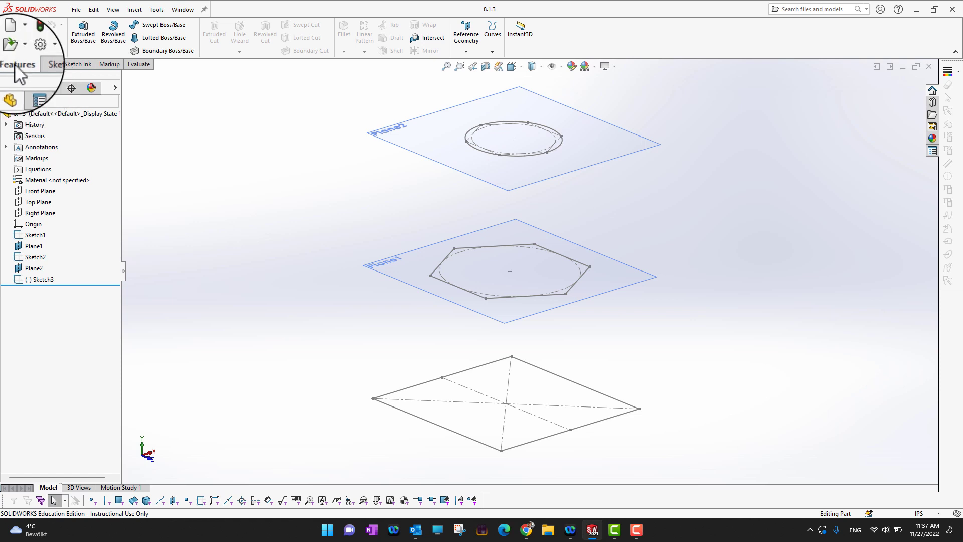
pyautogui.click(160, 38)
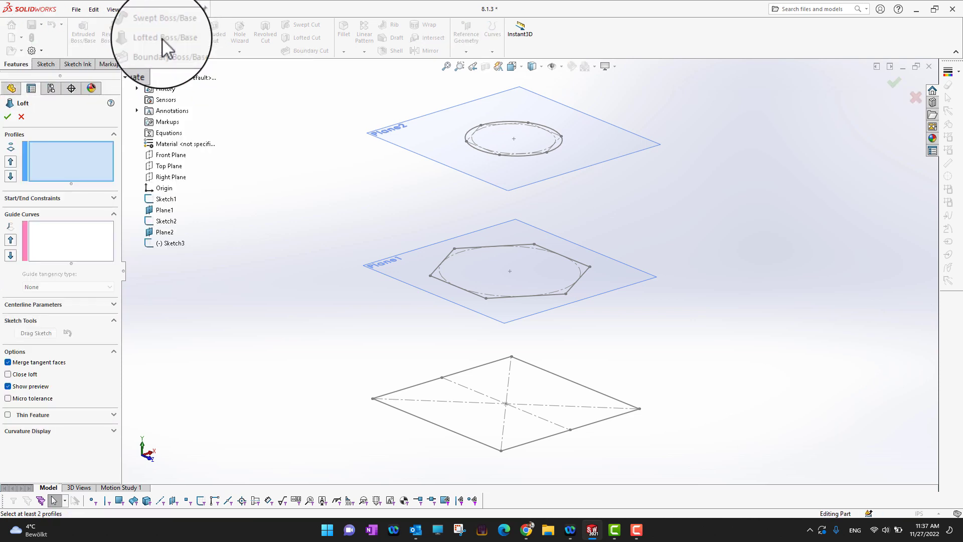
pyautogui.click(166, 199)
pyautogui.click(166, 221)
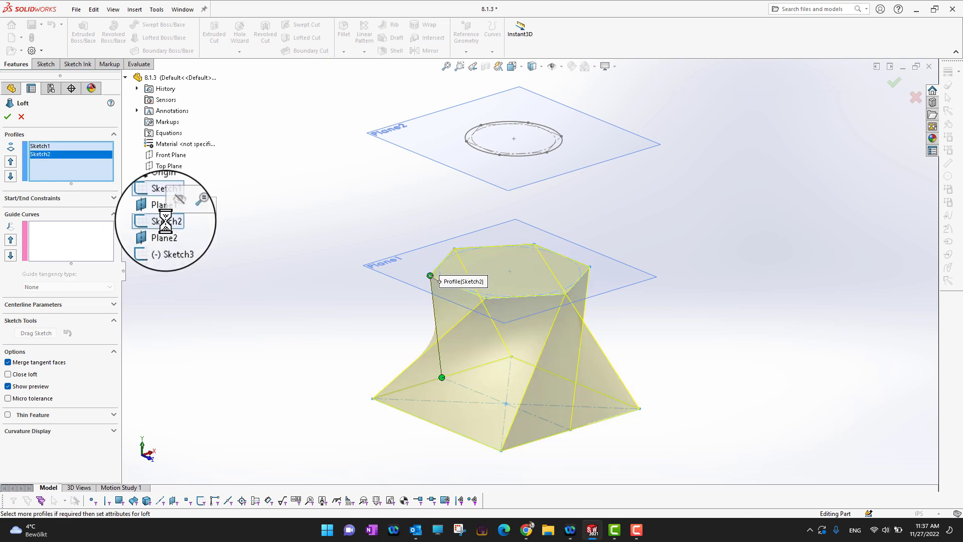
pyautogui.moveTo(257, 297)
pyautogui.mouseDown(button='middle')
pyautogui.moveTo(397, 339)
pyautogui.moveTo(304, 340)
pyautogui.moveTo(383, 254)
pyautogui.moveTo(424, 286)
pyautogui.moveTo(396, 291)
pyautogui.moveTo(387, 269)
pyautogui.mouseUp(button='middle')
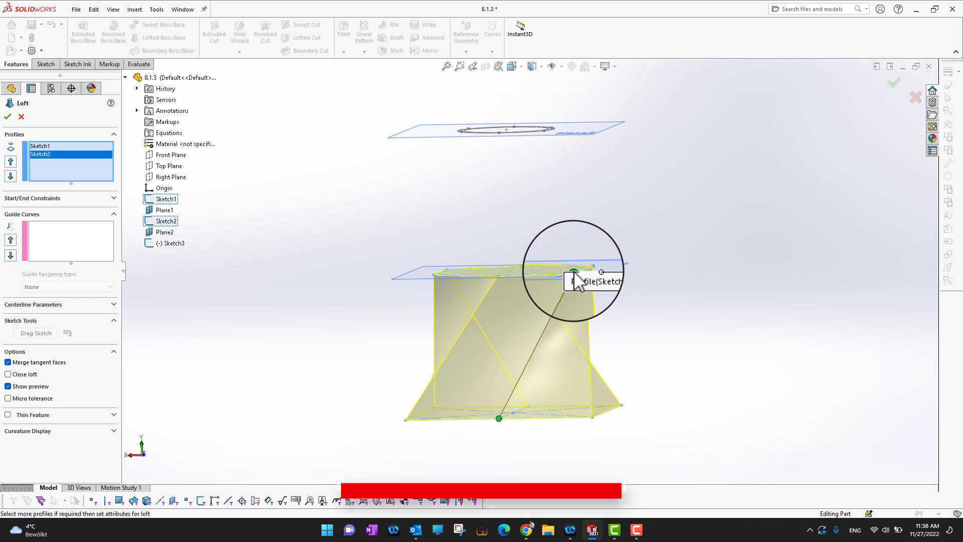
pyautogui.moveTo(577, 277)
pyautogui.mouseDown()
pyautogui.moveTo(501, 271)
pyautogui.moveTo(502, 301)
pyautogui.mouseUp()
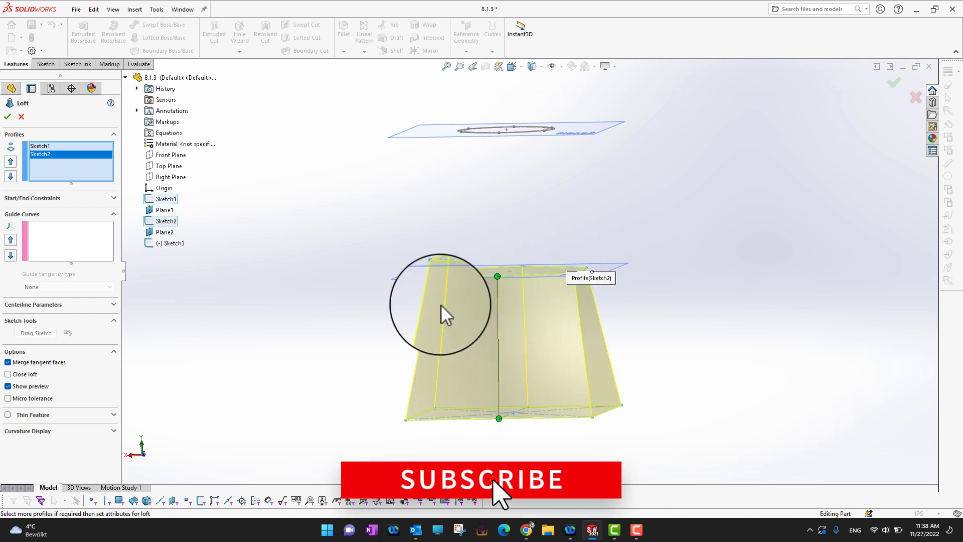
# - Add Sketch3 as the loft's third profile, align its connector with the two below, and create the loft
pyautogui.click(170, 244)
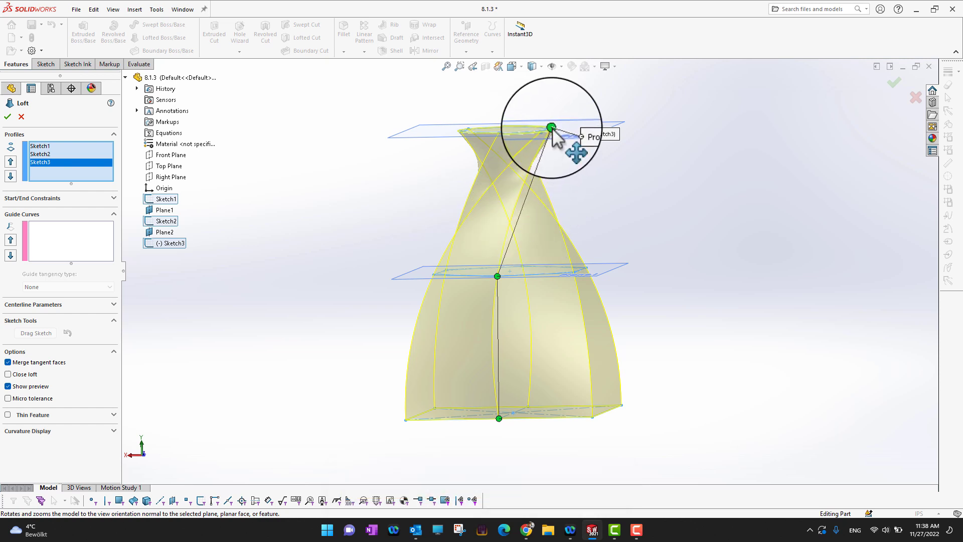
pyautogui.moveTo(552, 130); pyautogui.dragTo(499, 133)
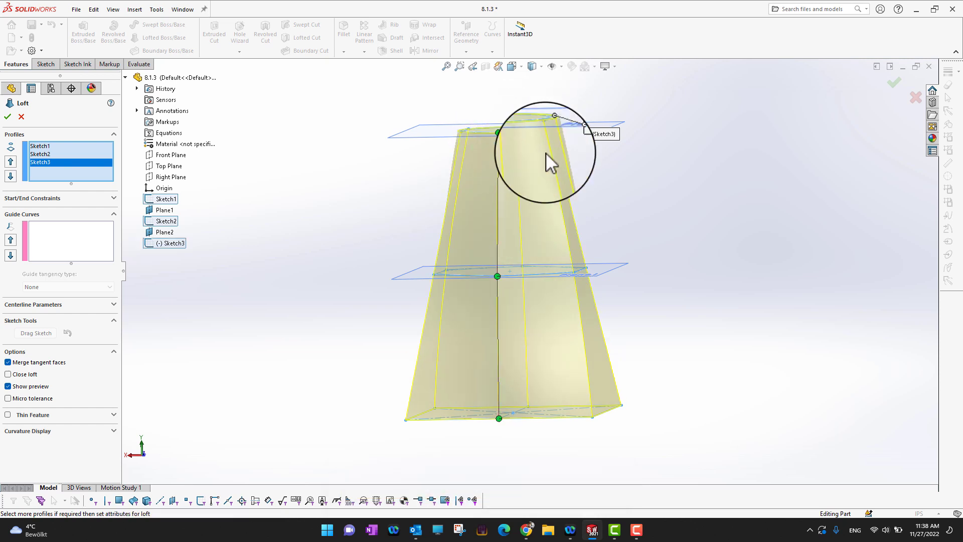
pyautogui.click(7, 117)
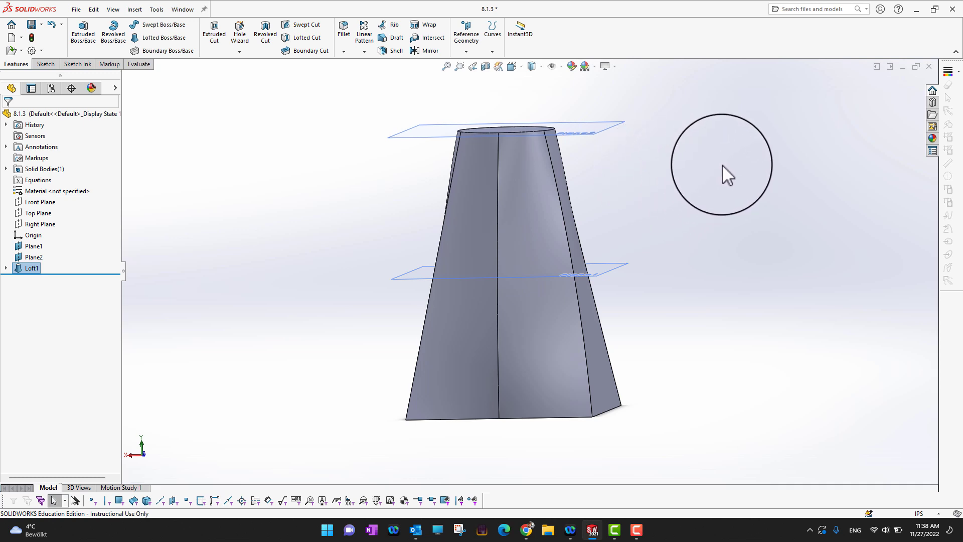
pyautogui.moveTo(723, 173); pyautogui.dragTo(709, 204, button='middle')
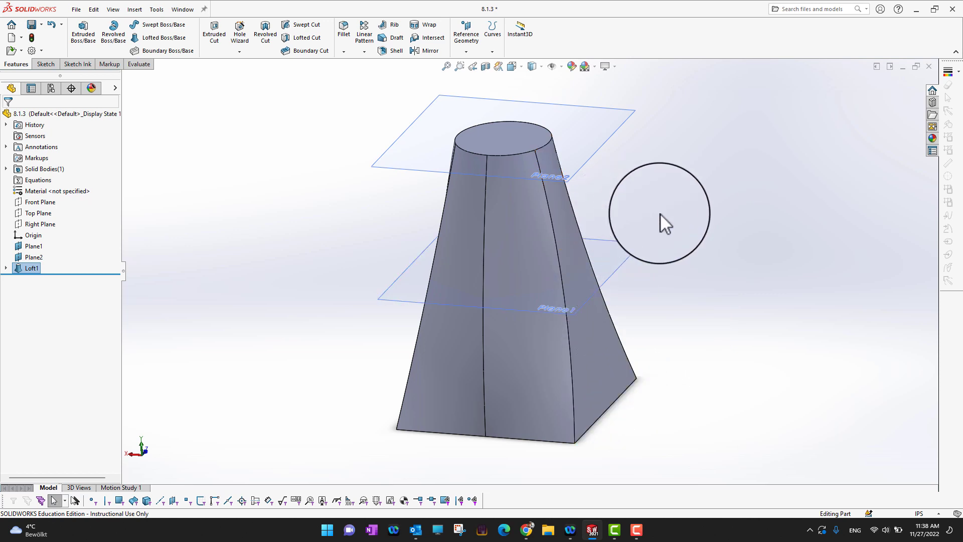
# - Open the three-profile loft's definition to examine its guide curve settings, and close it without edits
pyautogui.moveTo(662, 221); pyautogui.dragTo(682, 130, button='middle')
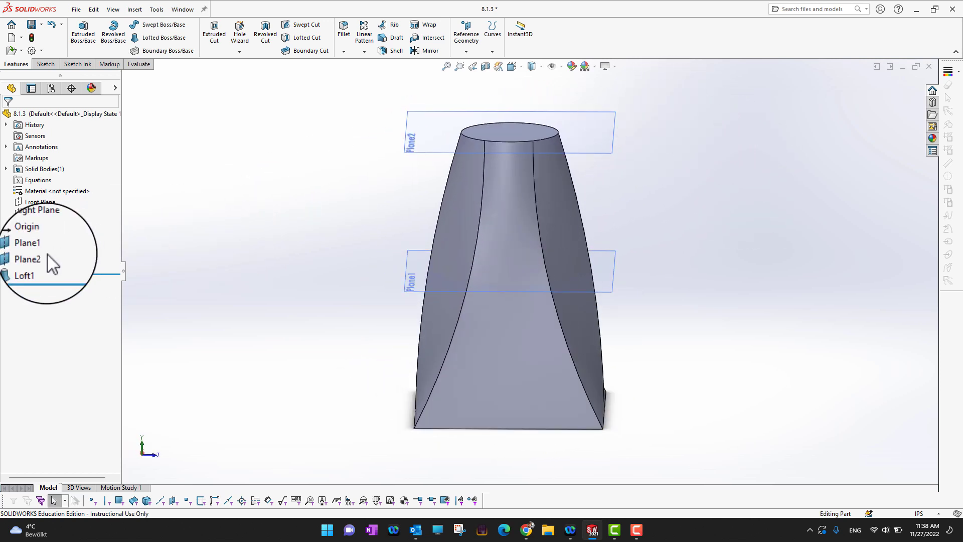
pyautogui.click(31, 268)
pyautogui.click(28, 244)
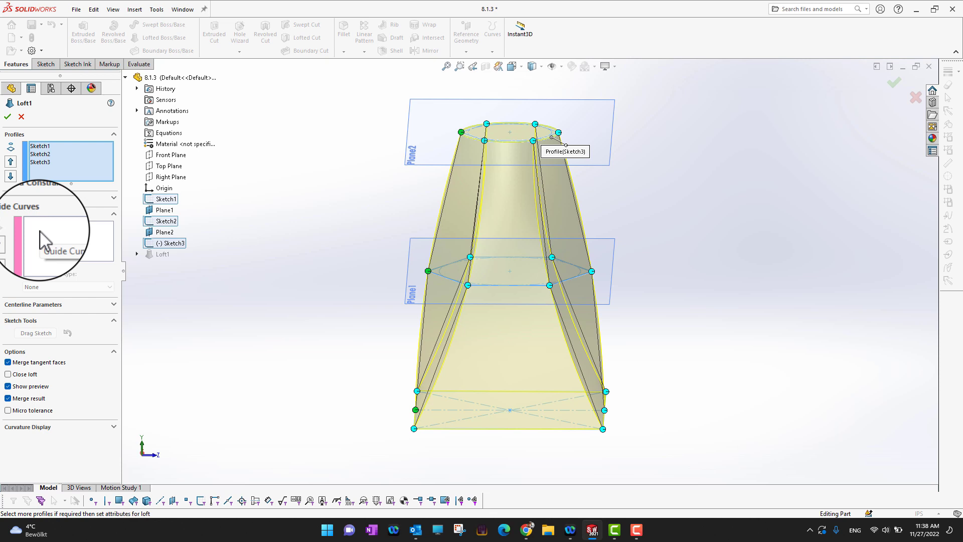
pyautogui.click(8, 117)
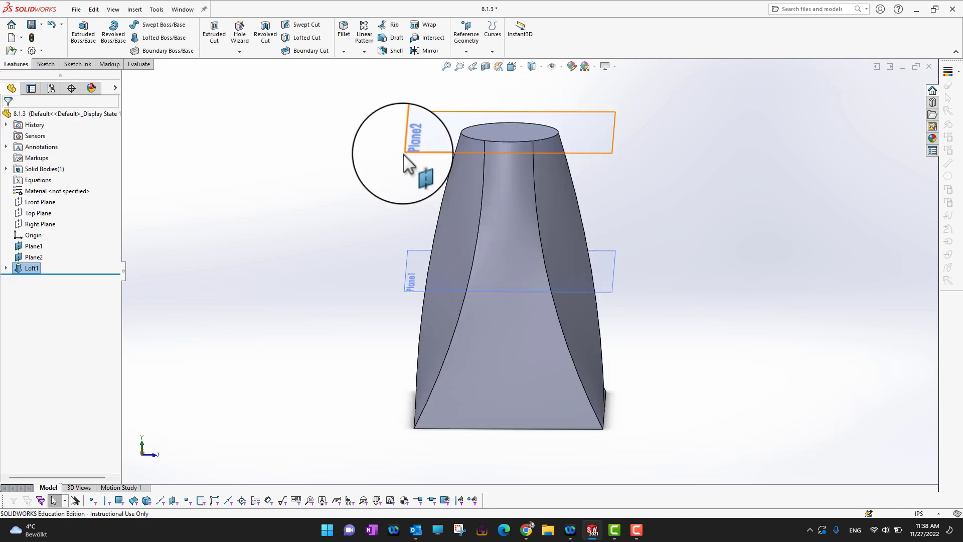
# - Show the loft in wireframe and start a sketch on the Front Plane
pyautogui.click(542, 71)
pyautogui.click(532, 141)
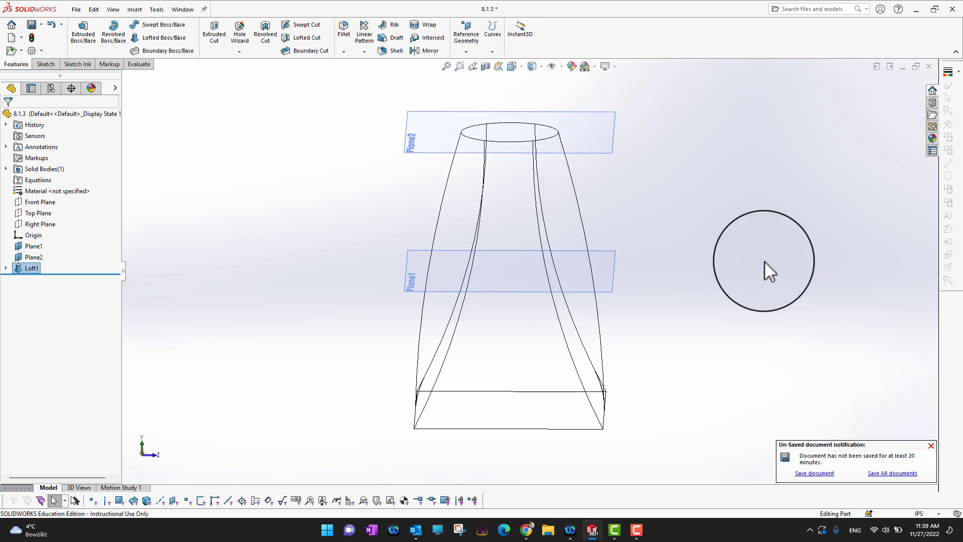
pyautogui.moveTo(796, 310)
pyautogui.mouseDown(button='middle')
pyautogui.moveTo(778, 263)
pyautogui.moveTo(753, 280)
pyautogui.moveTo(753, 301)
pyautogui.mouseUp(button='middle')
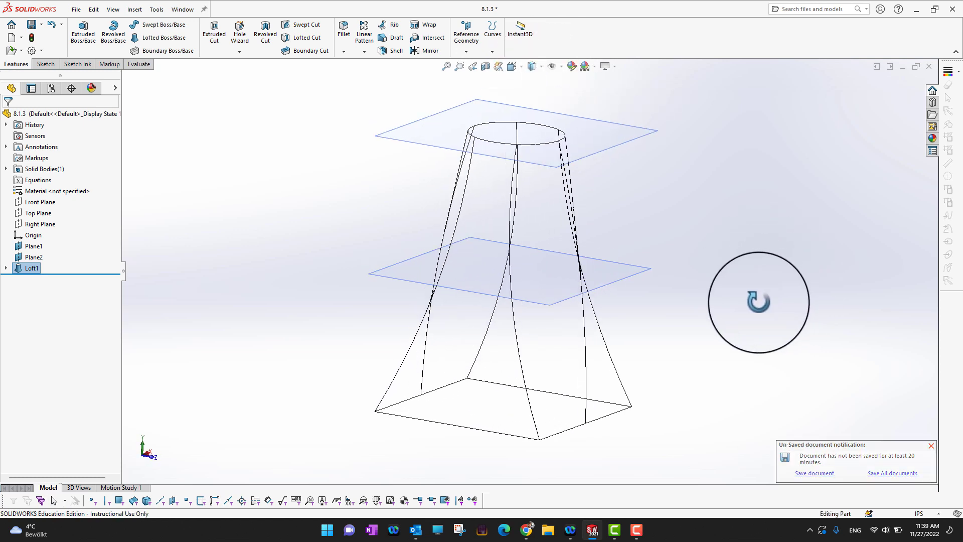
pyautogui.click(40, 202)
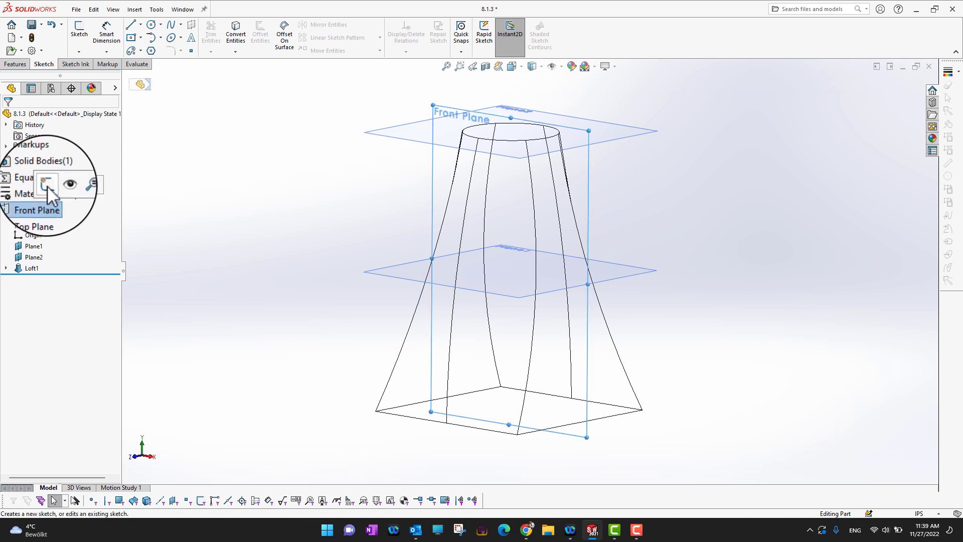
pyautogui.click(49, 190)
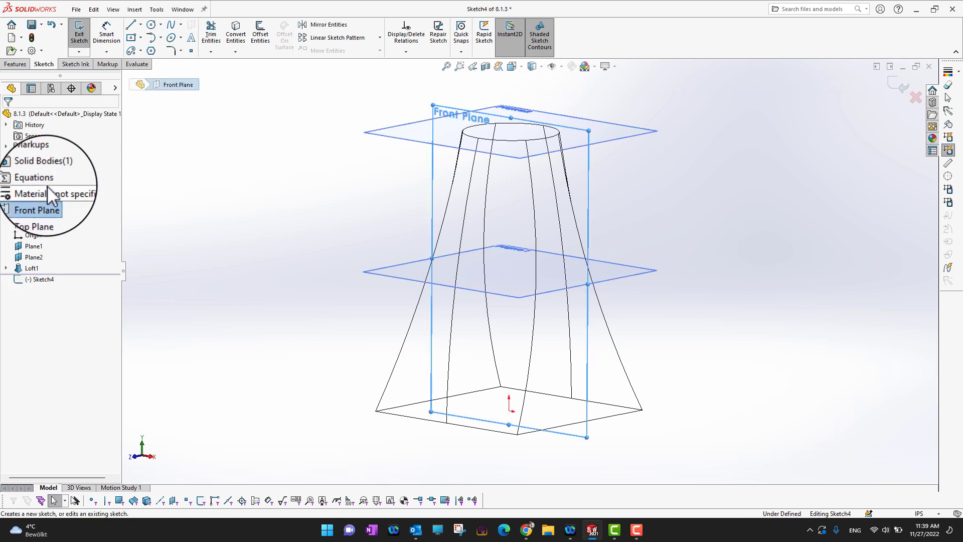
# - Draw a three-point spline about 6 in tall beside the loft, from base level past Plane1 up to Plane2
pyautogui.click(181, 24)
pyautogui.click(186, 36)
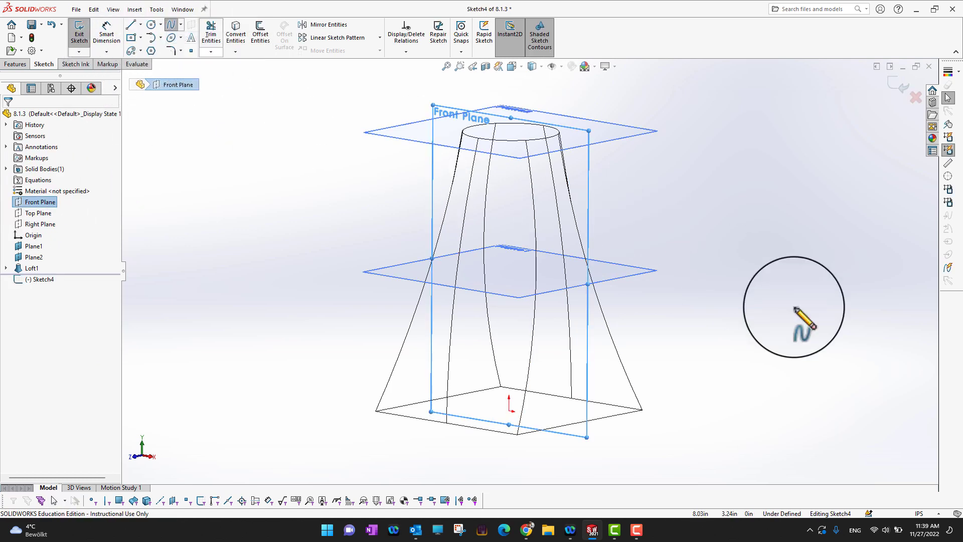
pyautogui.click(599, 429)
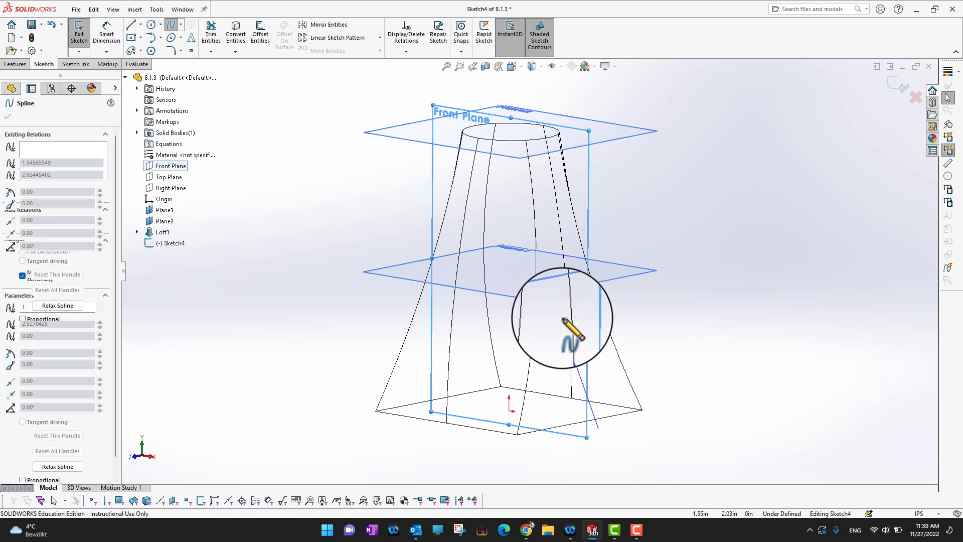
pyautogui.click(574, 275)
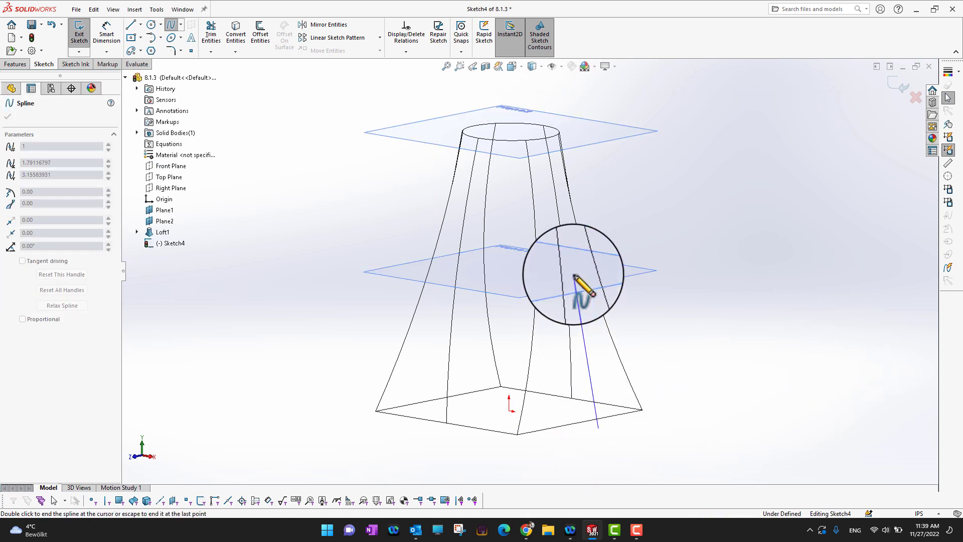
pyautogui.click(572, 136)
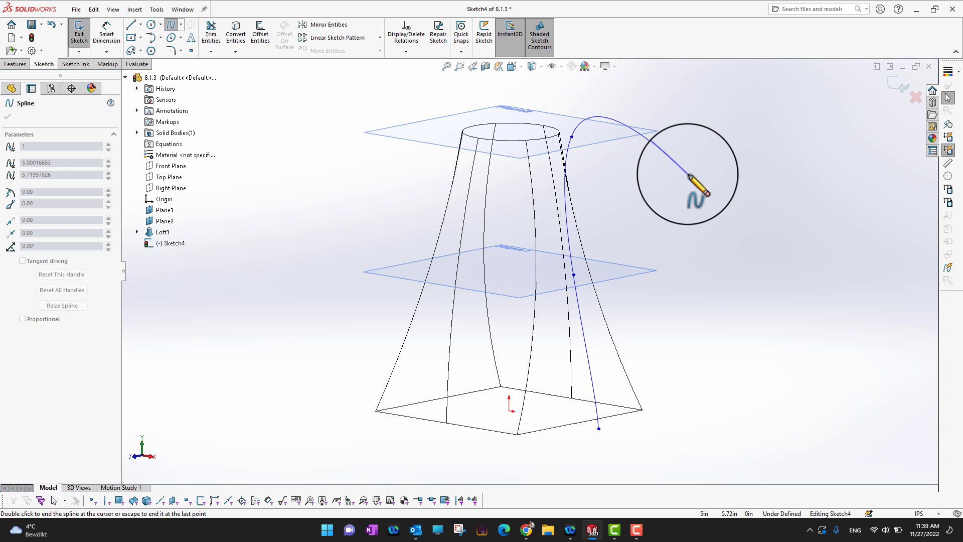
pyautogui.press('Escape')
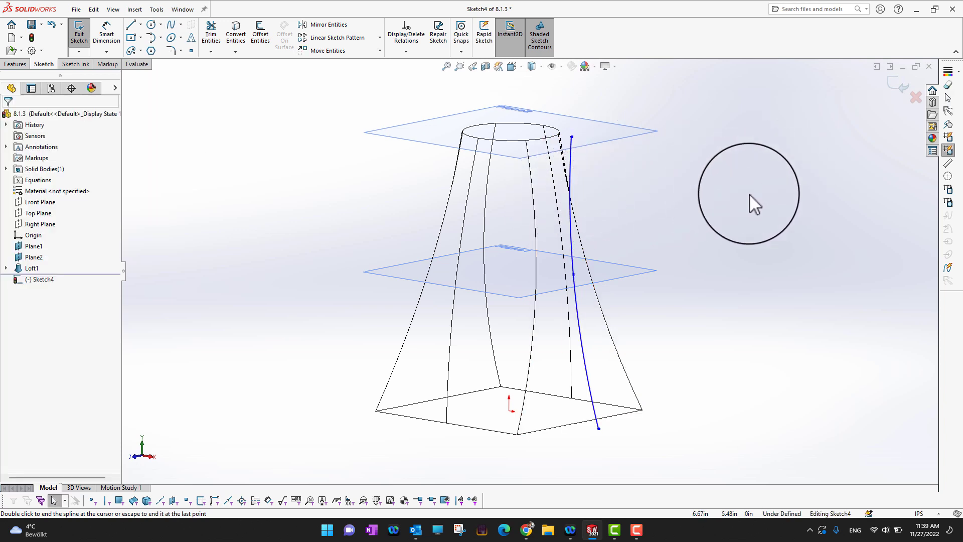
# - Make the loft's three profile sketches visible for reference
pyautogui.moveTo(739, 274); pyautogui.dragTo(716, 275, button='middle')
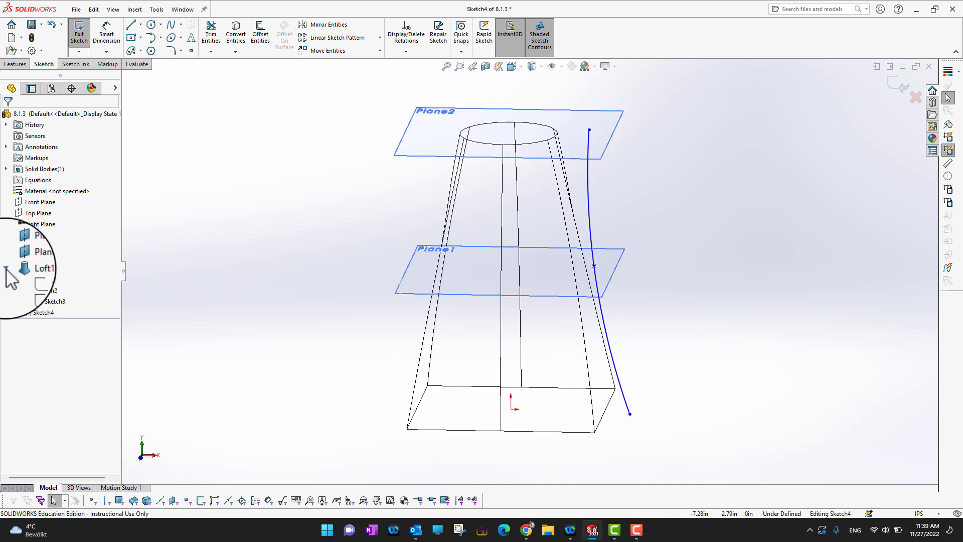
pyautogui.click(53, 286)
pyautogui.keyDown('ctrl'); pyautogui.click(50, 292); pyautogui.keyUp('ctrl')
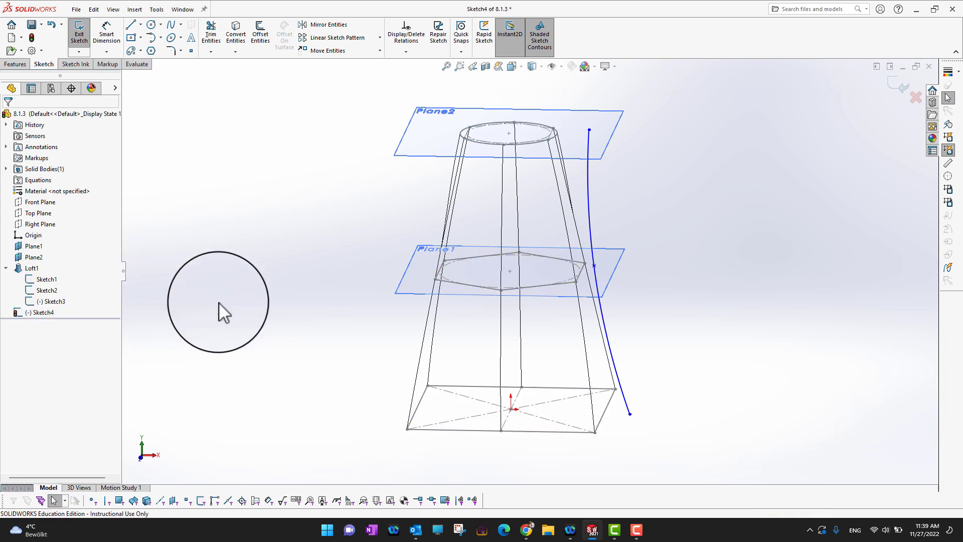
pyautogui.click(702, 327)
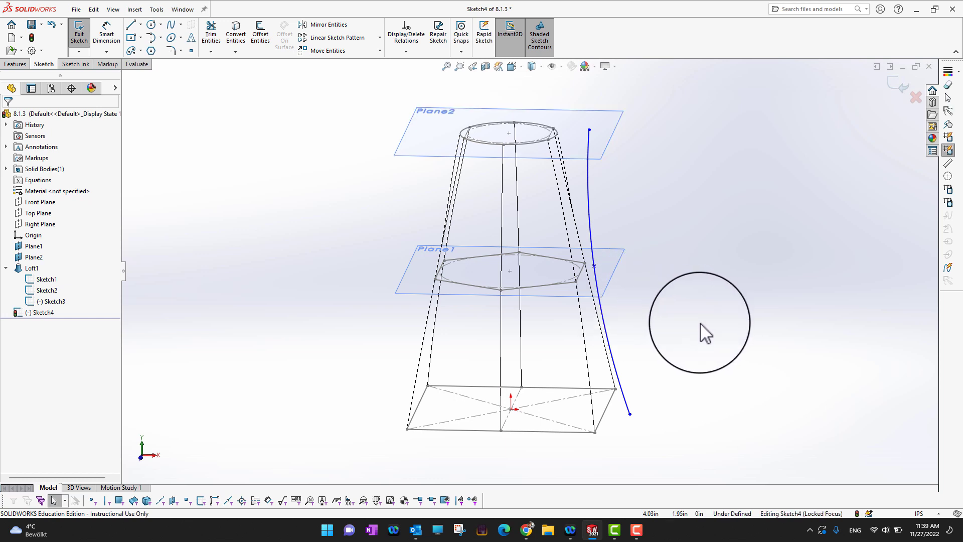
# - Add a Pierce relation between the spline's lower endpoint and the adjacent side line of the base rectangle
pyautogui.moveTo(707, 350); pyautogui.dragTo(698, 313, button='middle')
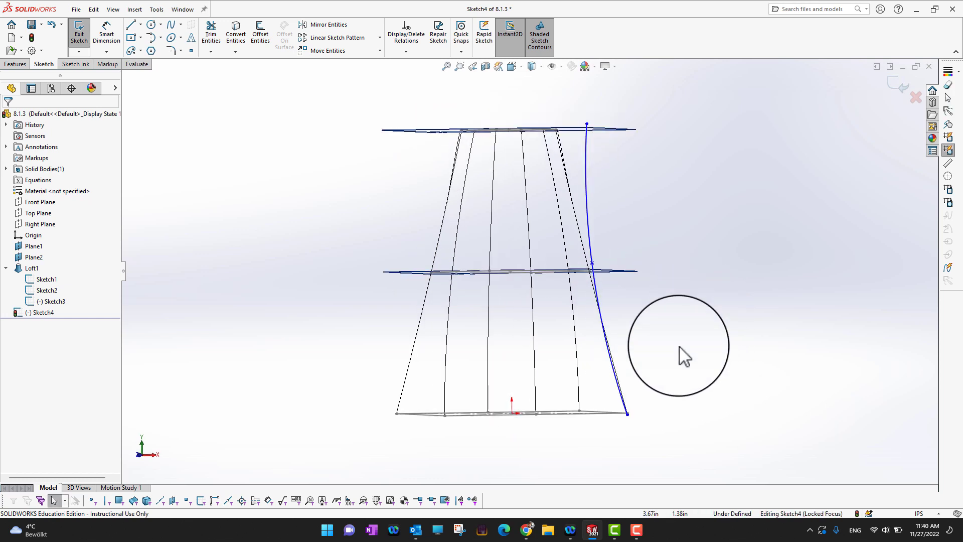
pyautogui.moveTo(692, 364); pyautogui.dragTo(714, 381, button='middle')
pyautogui.scroll(-3, 720, 392)
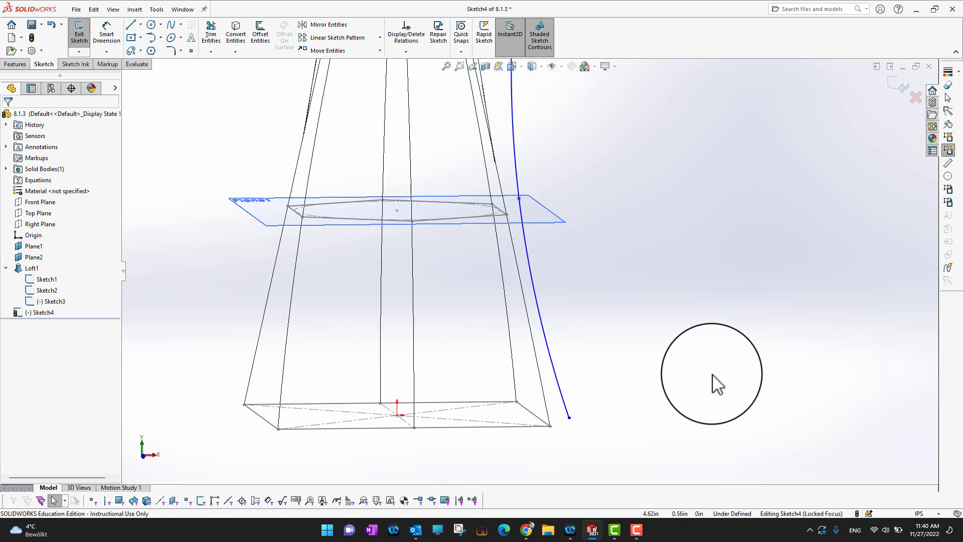
pyautogui.moveTo(659, 401); pyautogui.dragTo(622, 416, button='middle')
pyautogui.click(599, 407)
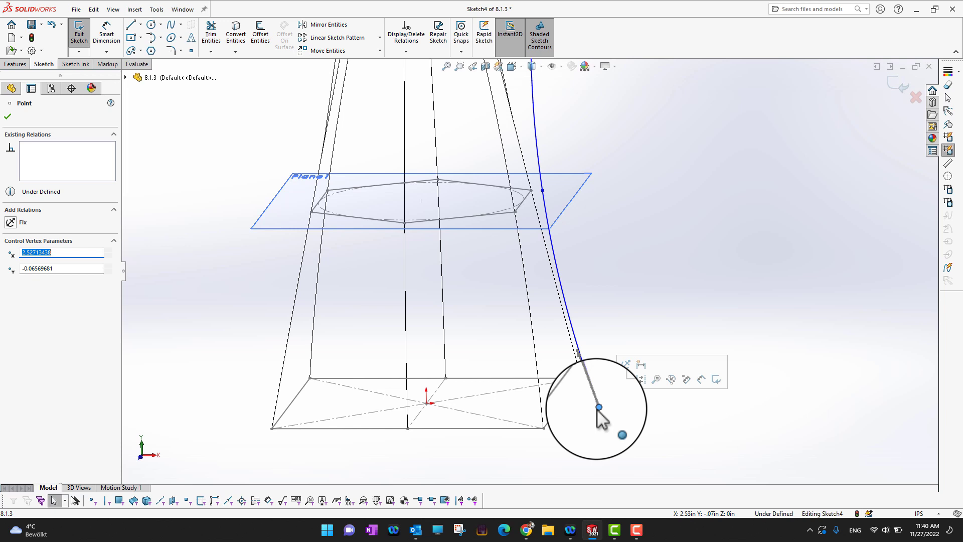
pyautogui.keyDown('ctrl'); pyautogui.click(563, 403); pyautogui.keyUp('ctrl')
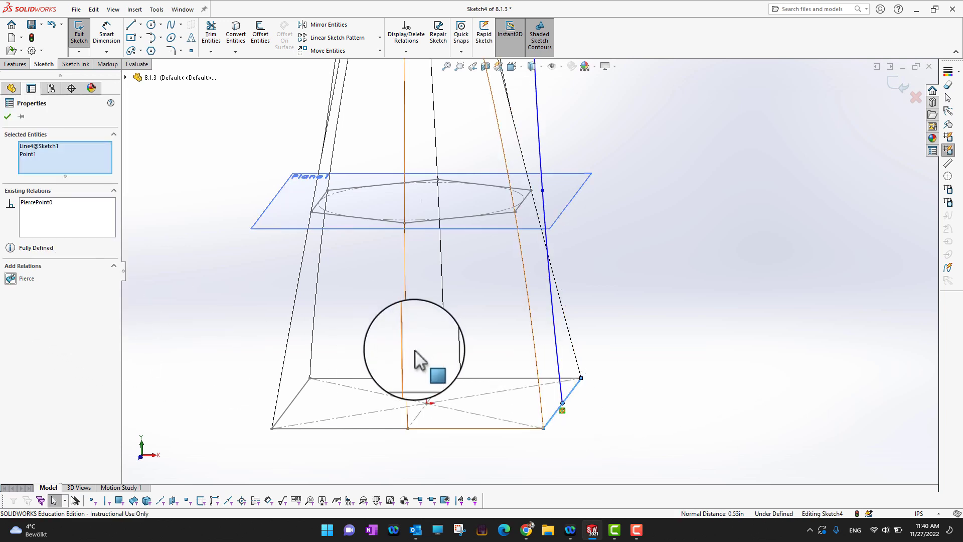
pyautogui.click(676, 270)
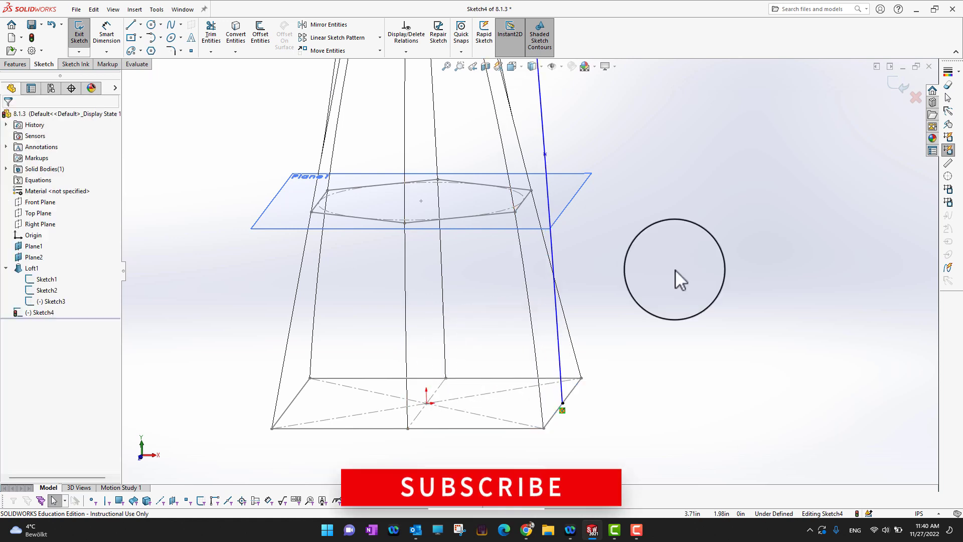
# - Add a Pierce relation between the spline's middle point and the adjacent side of the hexagon on Plane1
pyautogui.click(546, 155)
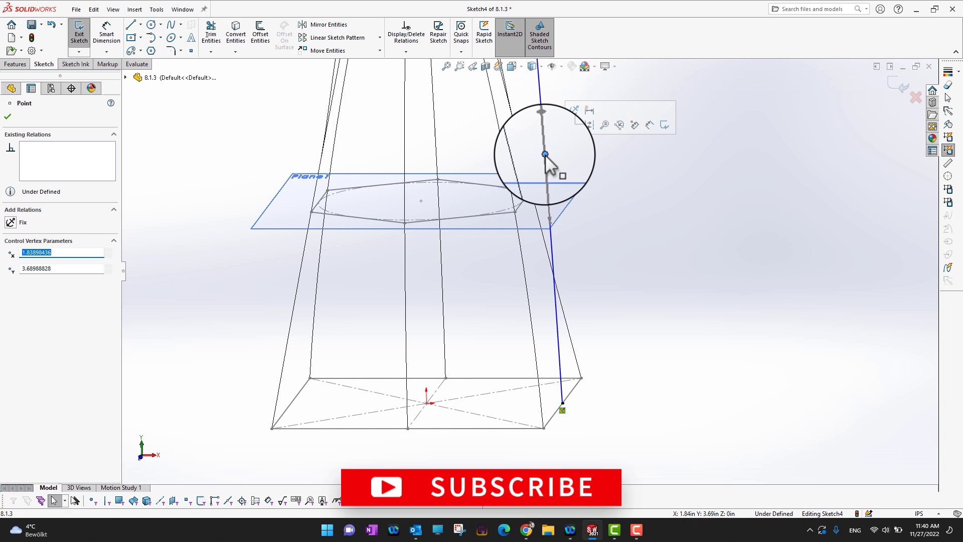
pyautogui.keyDown('ctrl'); pyautogui.click(523, 201); pyautogui.keyUp('ctrl')
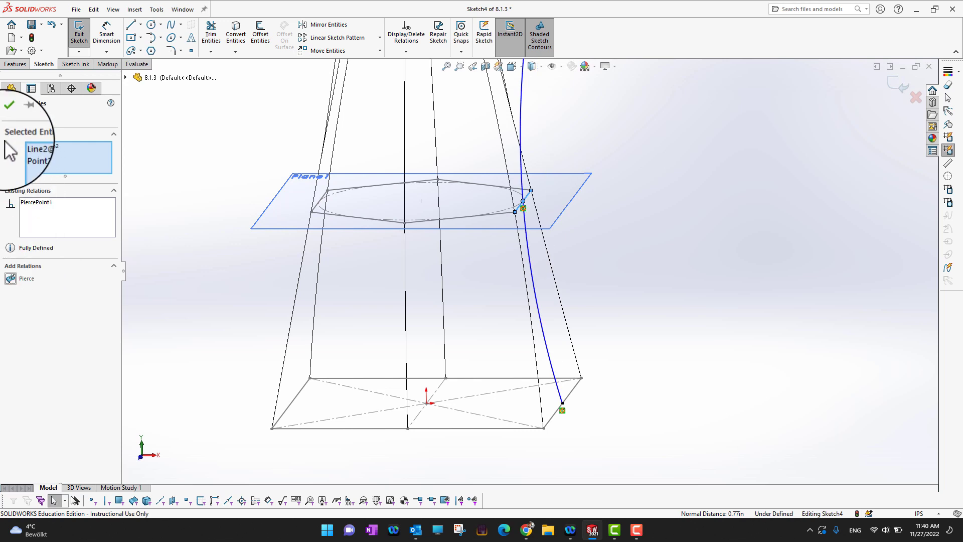
pyautogui.click(6, 119)
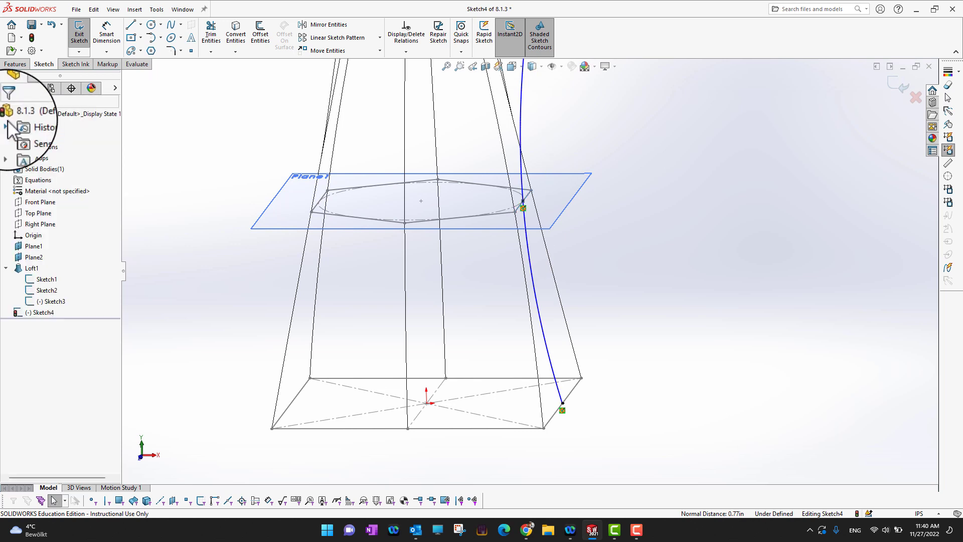
# - Add a Pierce relation between the spline's upper endpoint and the adjacent arc of the circle on Plane2
pyautogui.scroll(2, 623, 270)
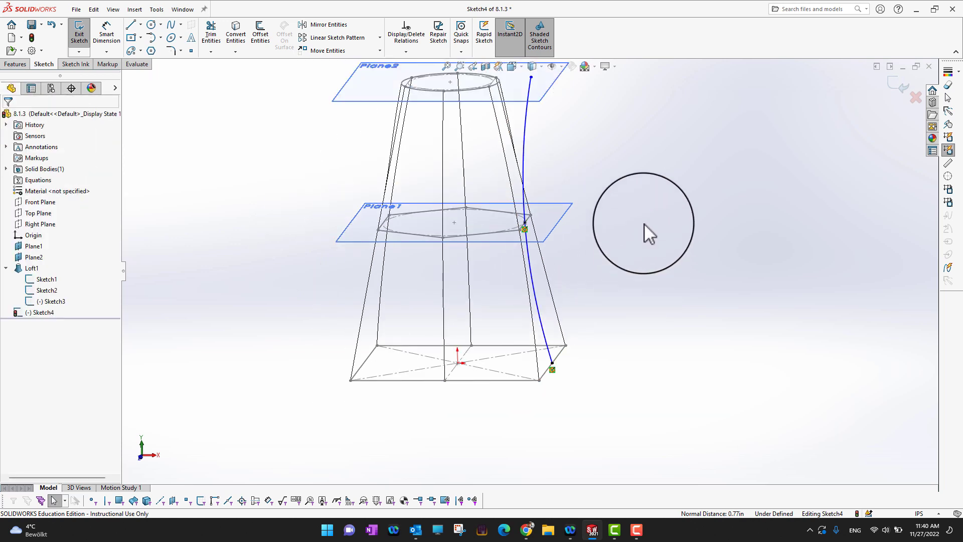
pyautogui.moveTo(642, 223); pyautogui.dragTo(645, 247, button='middle')
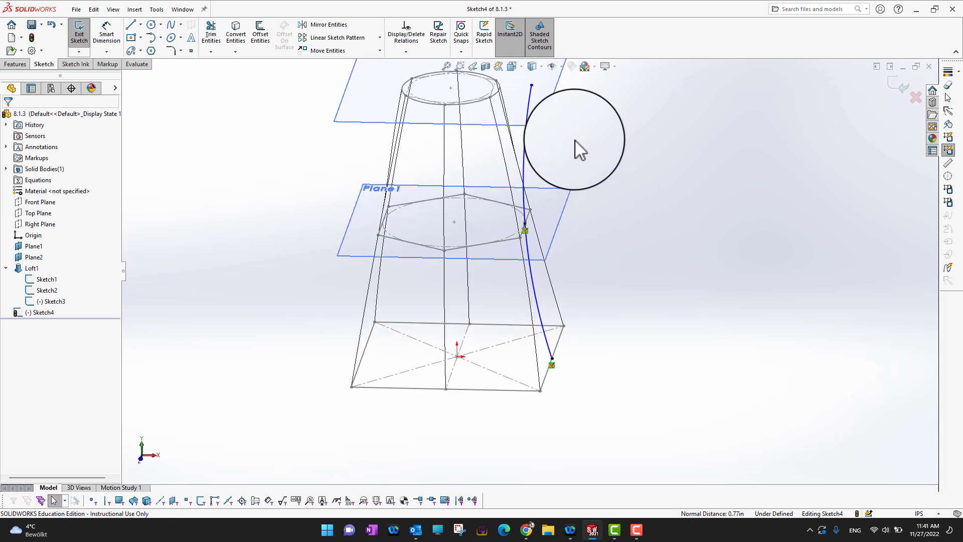
pyautogui.scroll(-5, 556, 129)
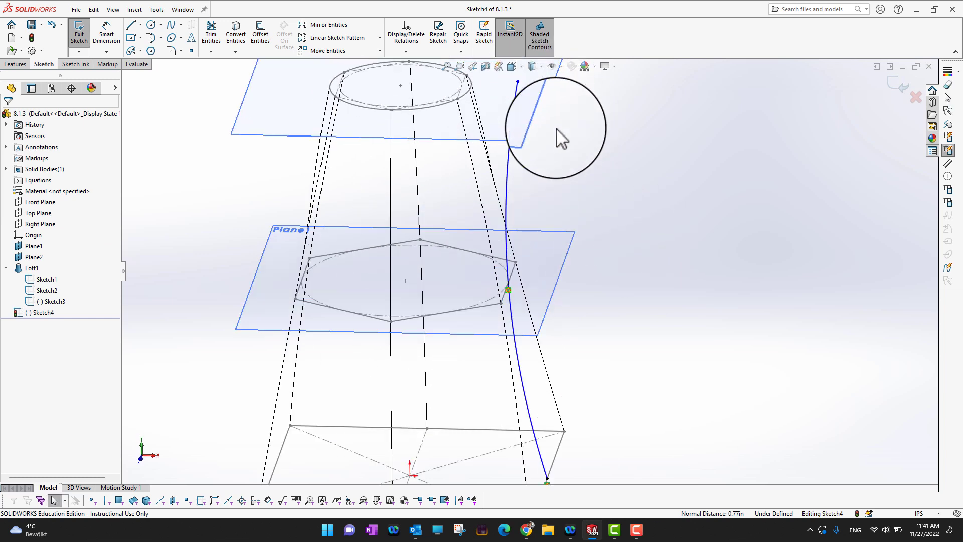
pyautogui.click(497, 76)
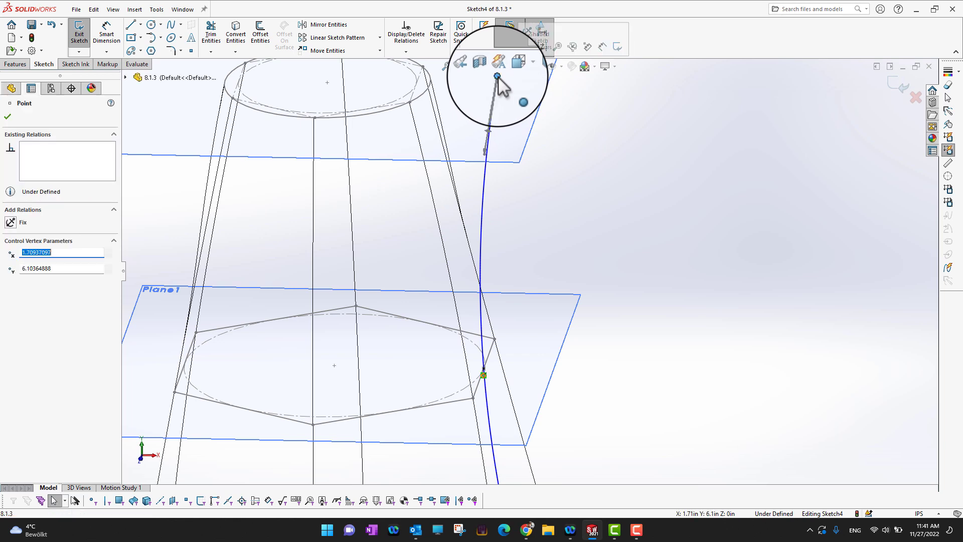
pyautogui.press('Escape')
pyautogui.keyDown('ctrl'); pyautogui.click(426, 92); pyautogui.keyUp('ctrl')
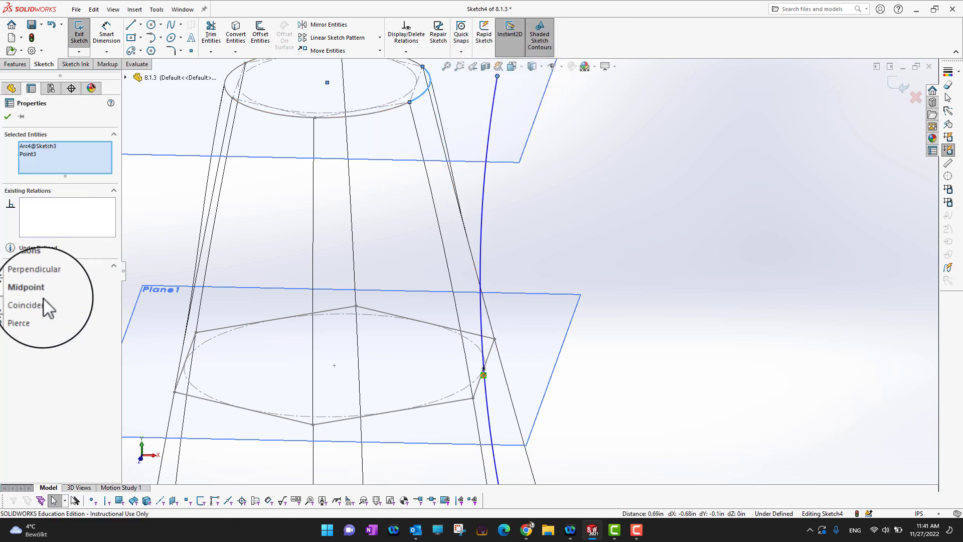
pyautogui.click(11, 315)
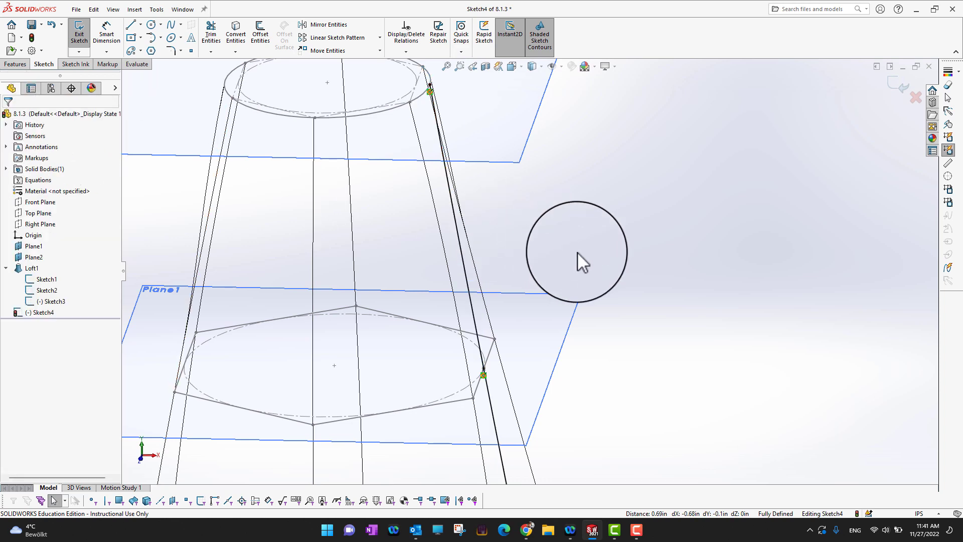
# - Reshape the spline into an S-curve by swinging the tangent handle at its middle point to about 173.5°
pyautogui.scroll(5, 577, 252)
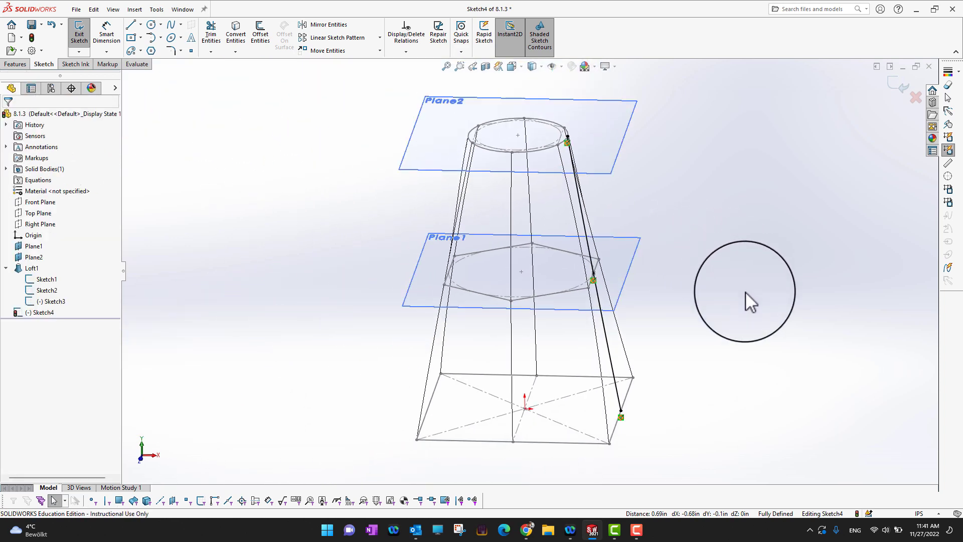
pyautogui.click(602, 308)
pyautogui.moveTo(603, 301); pyautogui.dragTo(632, 279)
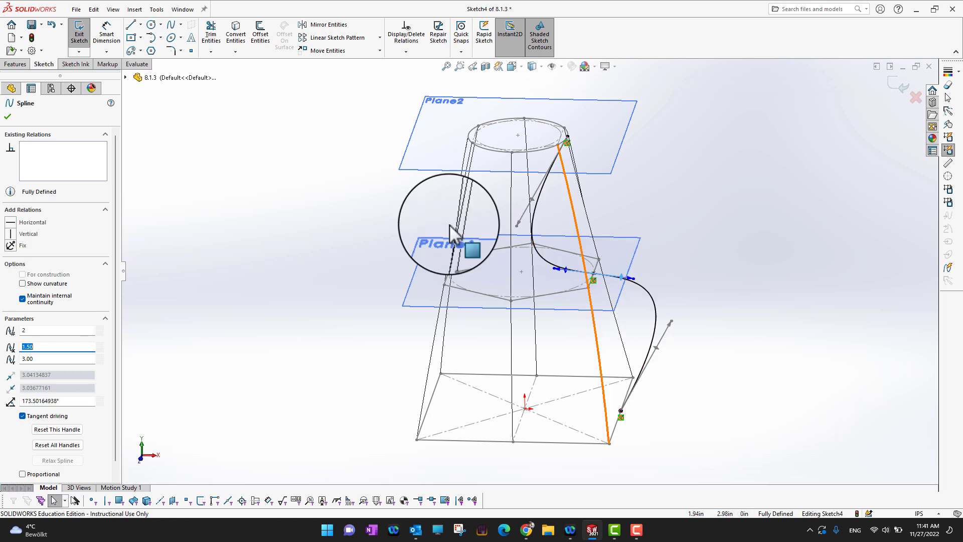
pyautogui.click(7, 116)
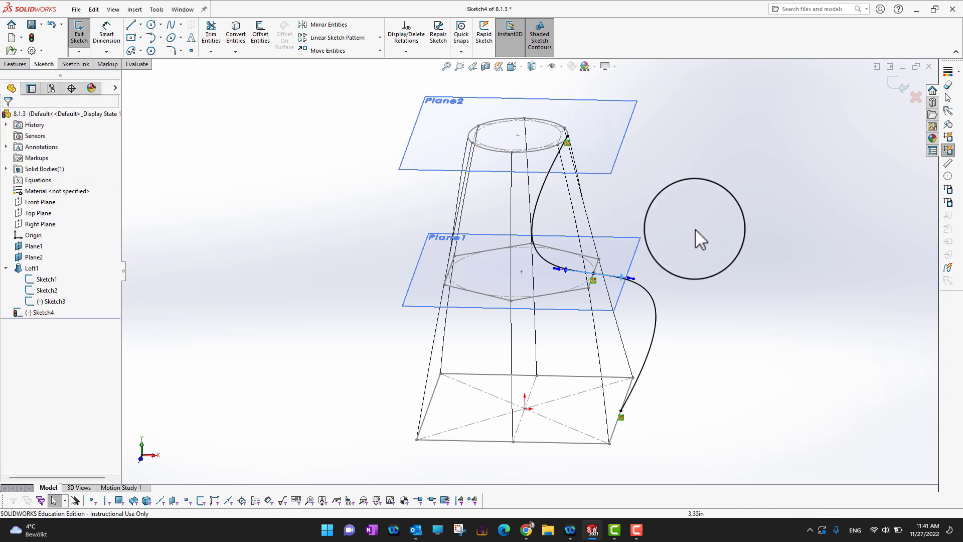
# - Exit the guide curve sketch and return the model to shaded display with edges
pyautogui.click(899, 87)
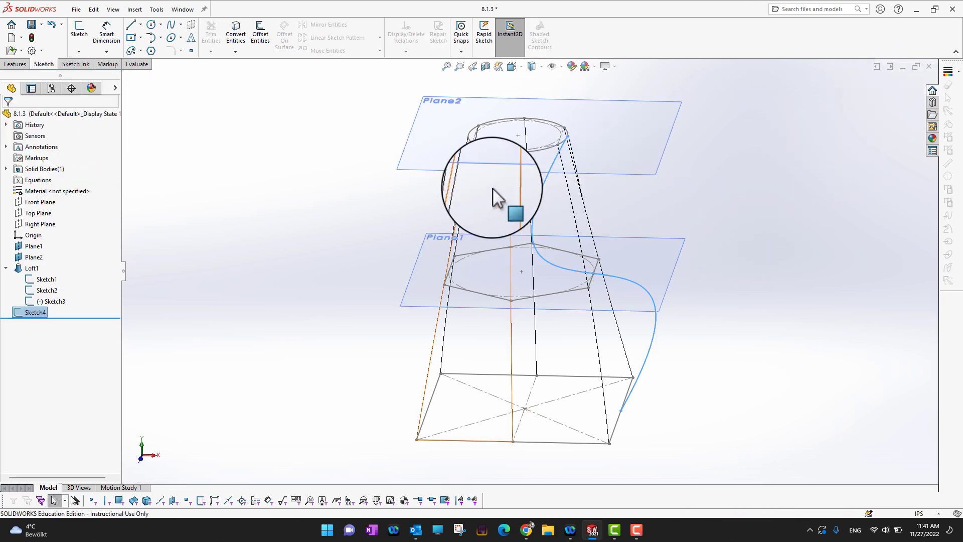
pyautogui.click(543, 74)
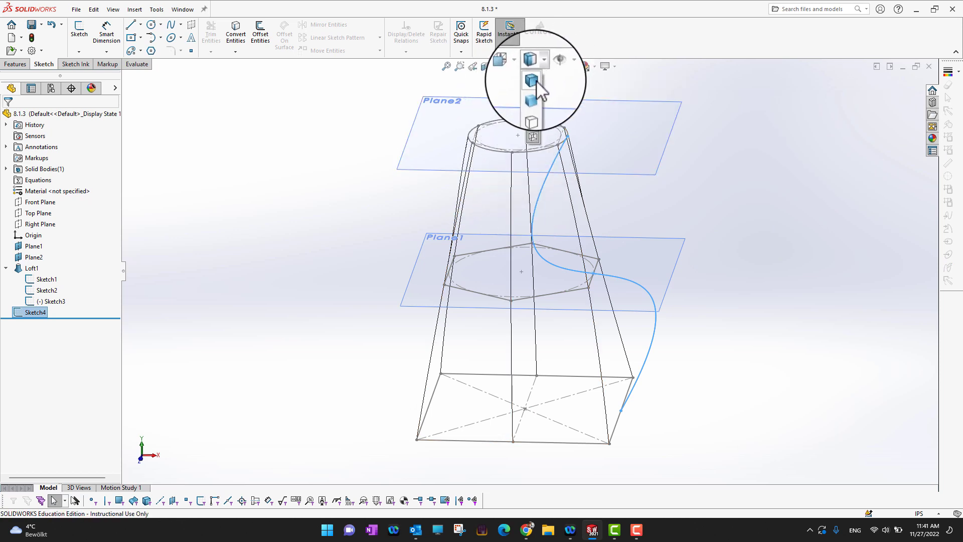
pyautogui.click(536, 80)
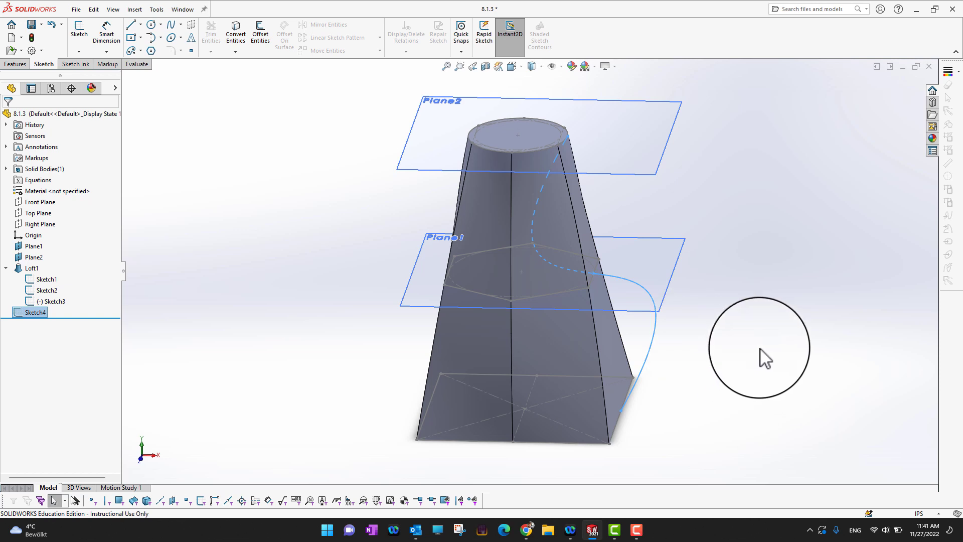
# - Delete the Loft1 feature while keeping its profile sketches and the guide curve sketch
pyautogui.moveTo(763, 359)
pyautogui.mouseDown(button='middle')
pyautogui.moveTo(750, 275)
pyautogui.moveTo(737, 307)
pyautogui.moveTo(748, 324)
pyautogui.mouseUp(button='middle')
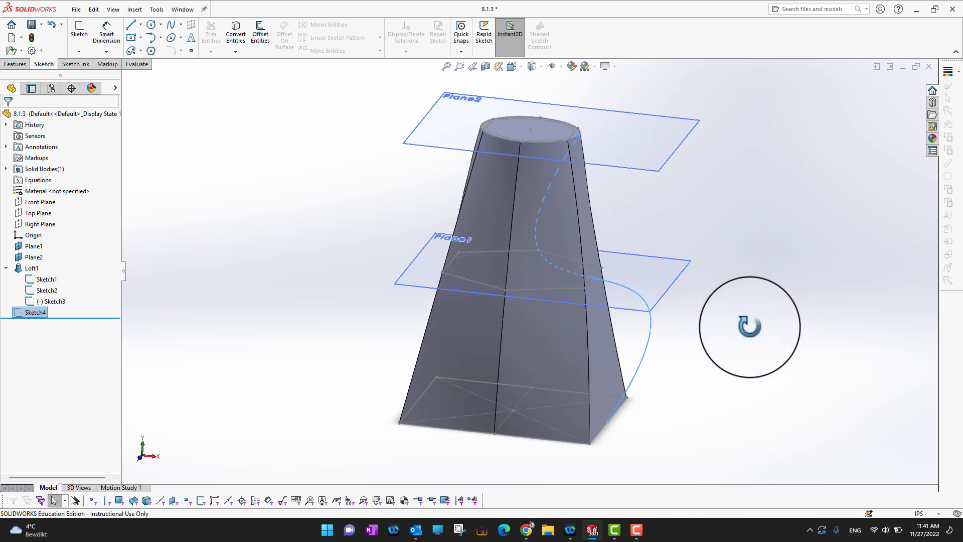
pyautogui.moveTo(348, 264); pyautogui.dragTo(344, 217, button='middle')
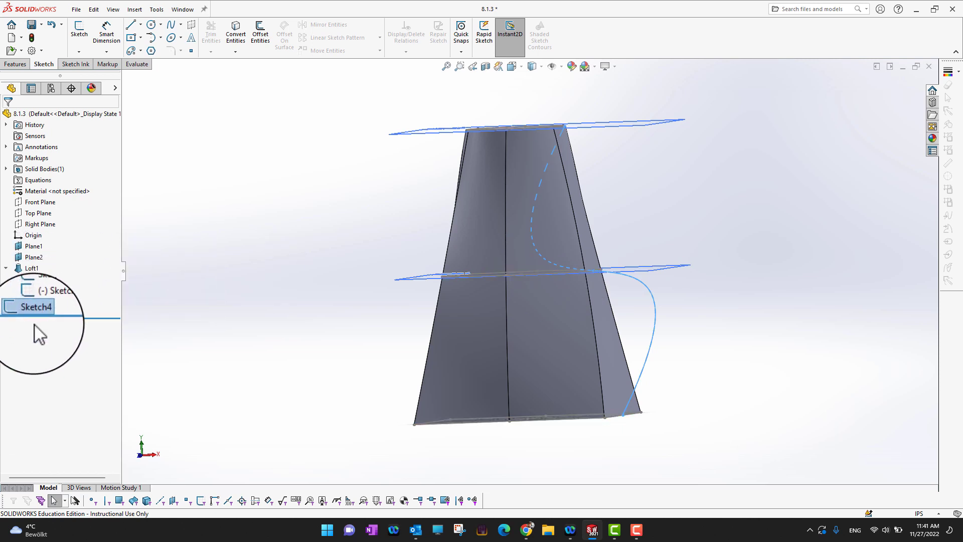
pyautogui.rightClick(28, 269)
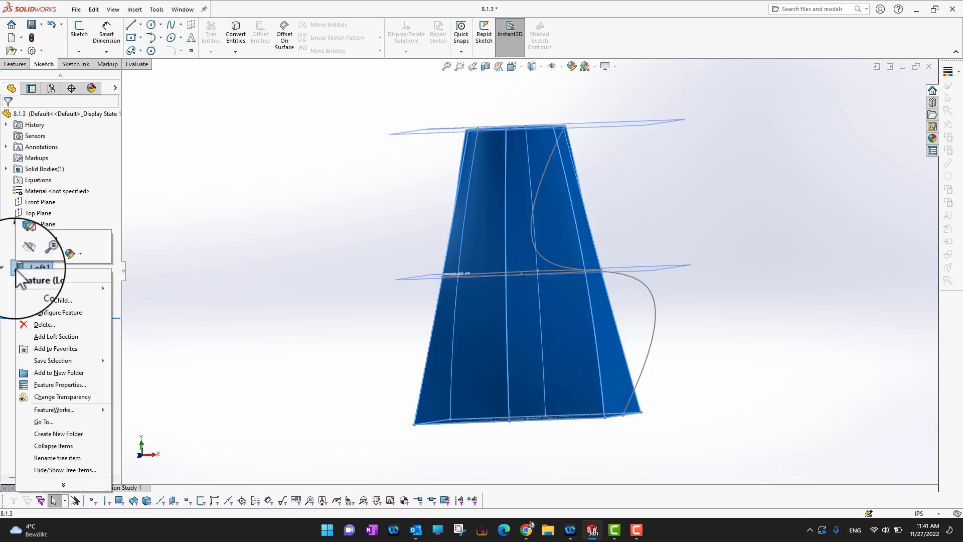
pyautogui.click(43, 325)
pyautogui.click(538, 212)
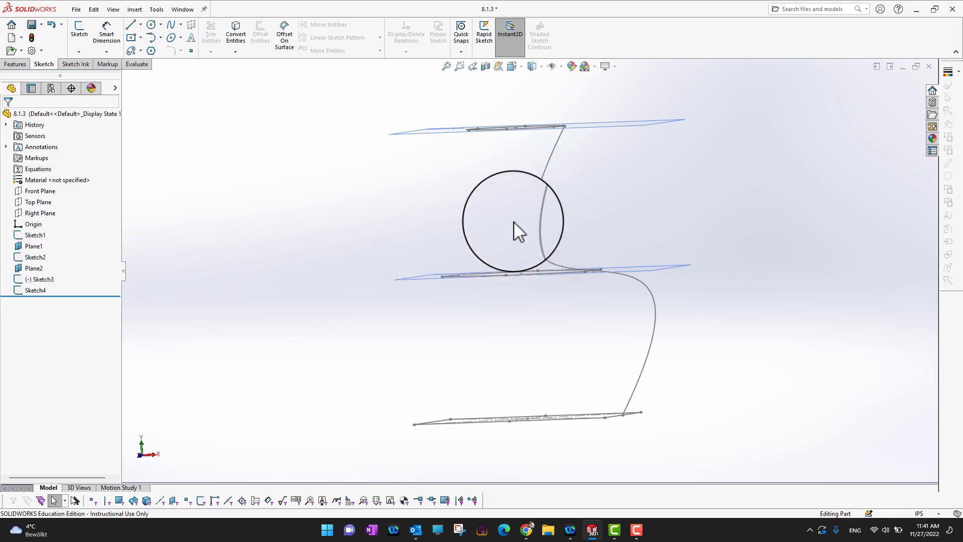
# - Start a Lofted Boss/Base with Sketch1 and Sketch2 as the first two profiles
pyautogui.click(16, 64)
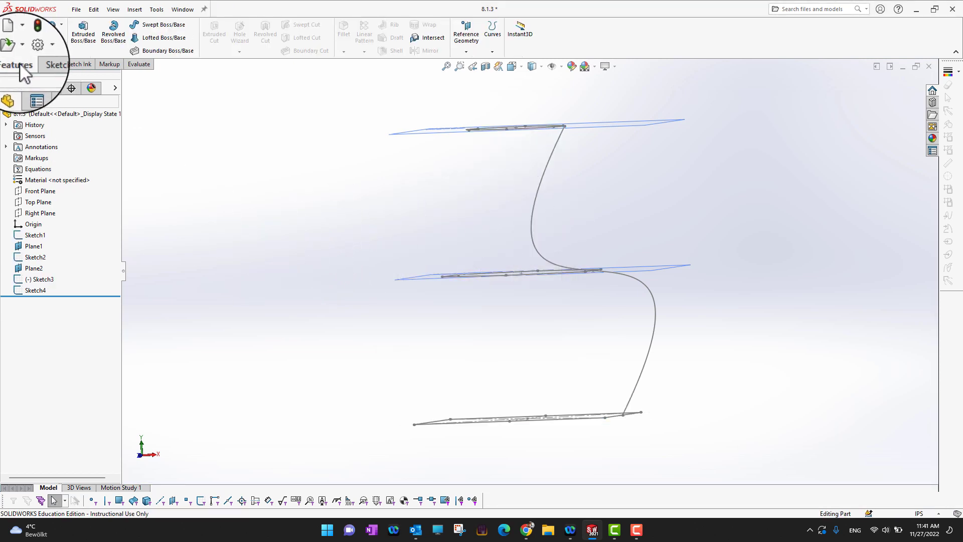
pyautogui.click(153, 37)
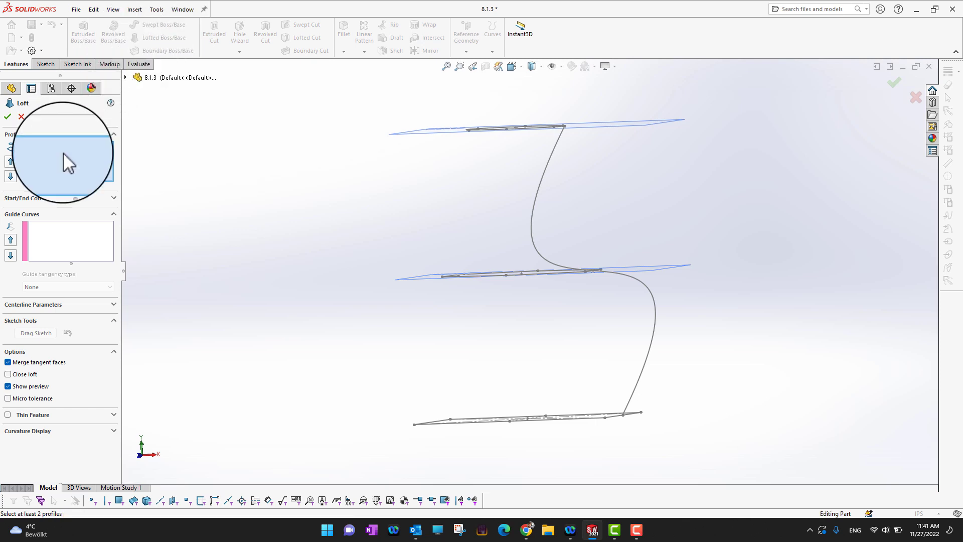
pyautogui.click(126, 77)
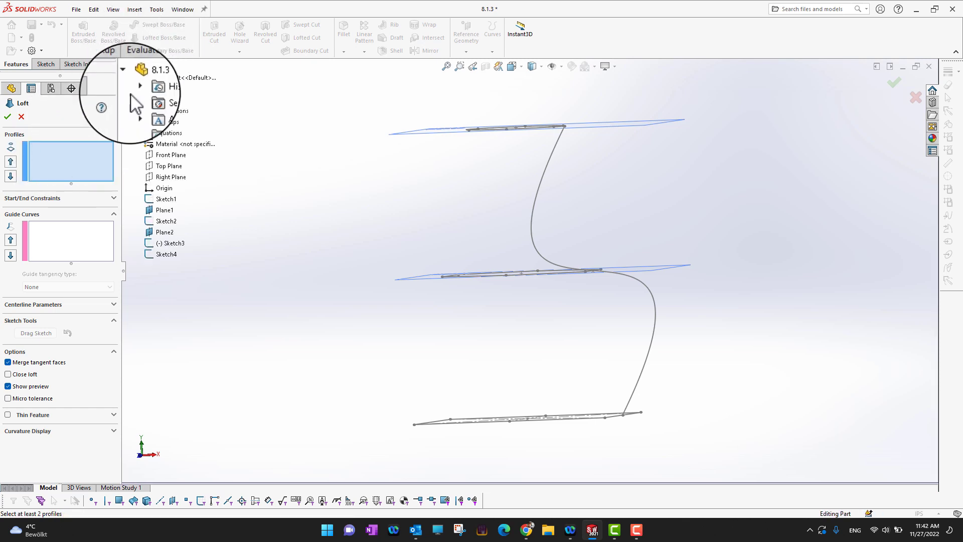
pyautogui.click(163, 199)
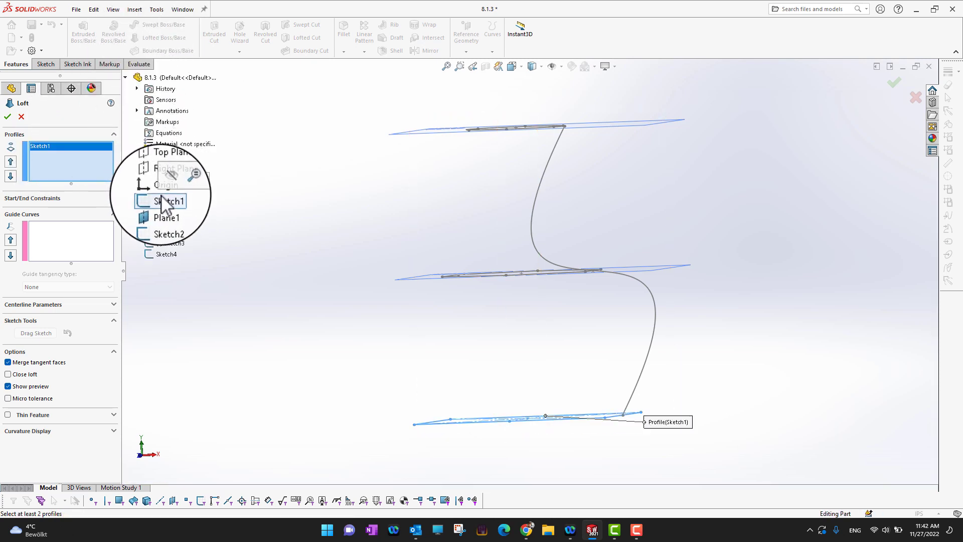
pyautogui.click(166, 220)
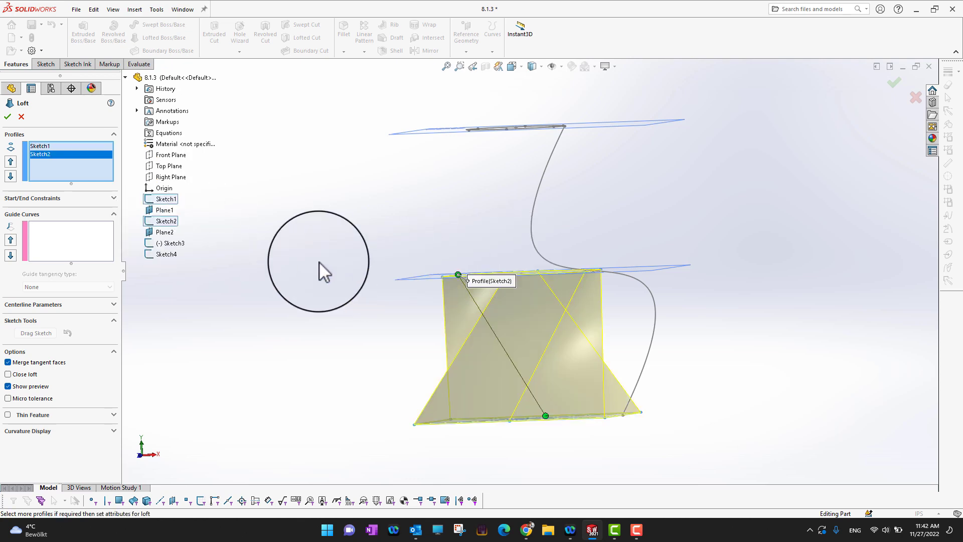
# - Untwist the loft preview by moving the connector point on Sketch2 to the vertex in line with the one on Sketch1
pyautogui.moveTo(319, 261); pyautogui.dragTo(495, 305, button='middle')
pyautogui.moveTo(329, 203)
pyautogui.mouseDown(button='middle')
pyautogui.moveTo(375, 264)
pyautogui.moveTo(315, 202)
pyautogui.moveTo(324, 185)
pyautogui.mouseUp(button='middle')
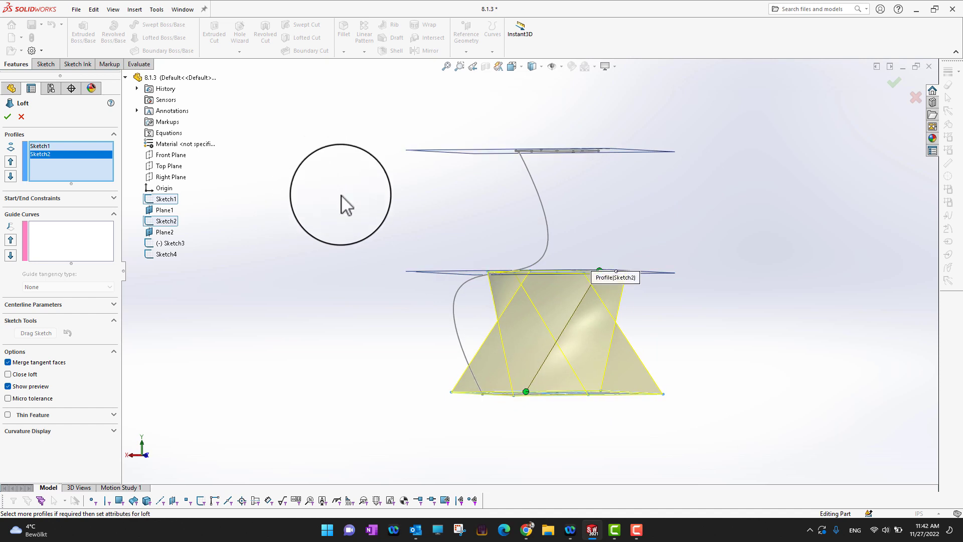
pyautogui.moveTo(601, 268); pyautogui.dragTo(530, 271)
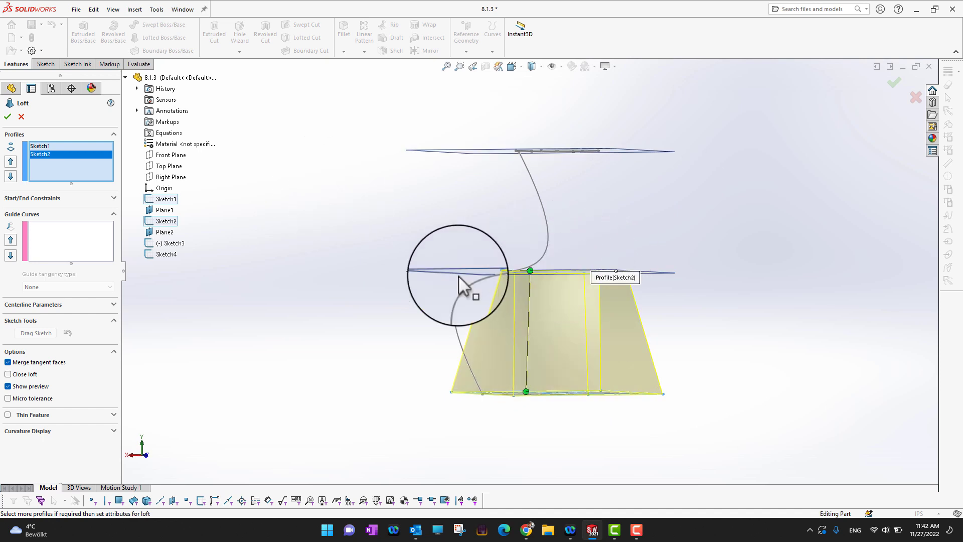
# - Add Sketch3 as the third loft profile and move its connector point in line with the connectors on the lower profiles
pyautogui.click(173, 243)
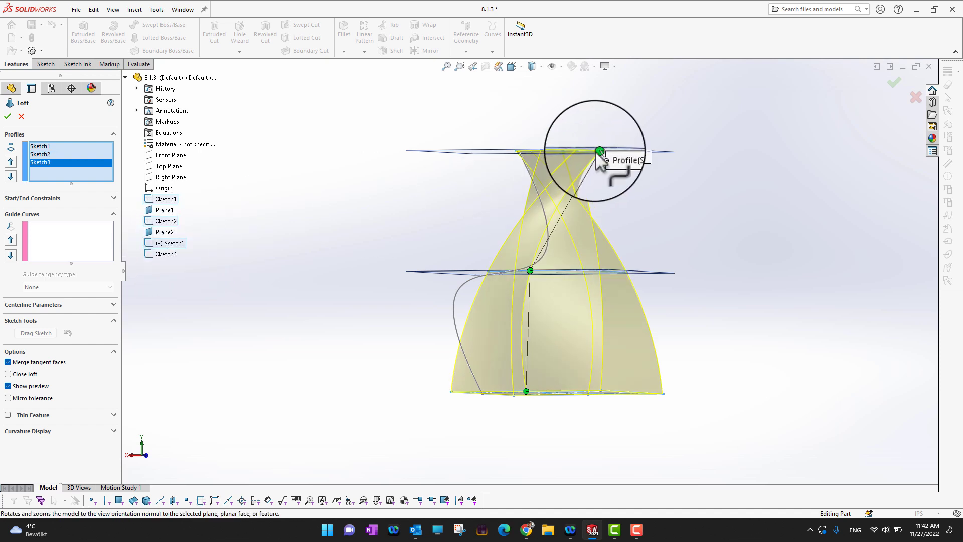
pyautogui.moveTo(538, 153)
pyautogui.mouseDown()
pyautogui.moveTo(574, 151)
pyautogui.moveTo(519, 155)
pyautogui.mouseUp()
pyautogui.moveTo(401, 200); pyautogui.dragTo(435, 204, button='middle')
pyautogui.moveTo(524, 153); pyautogui.dragTo(560, 160)
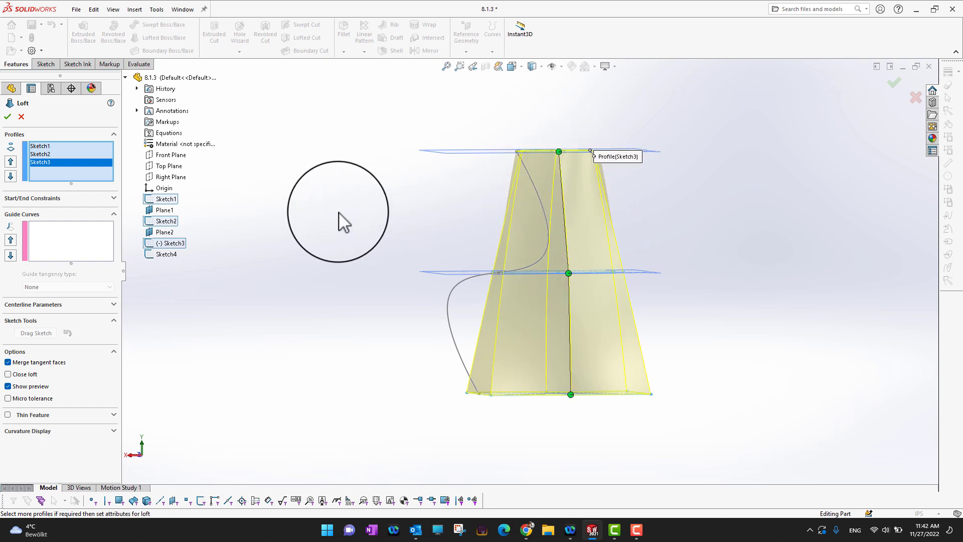
# - Assign Sketch4 as the loft's guide curve and create the loft
pyautogui.click(51, 232)
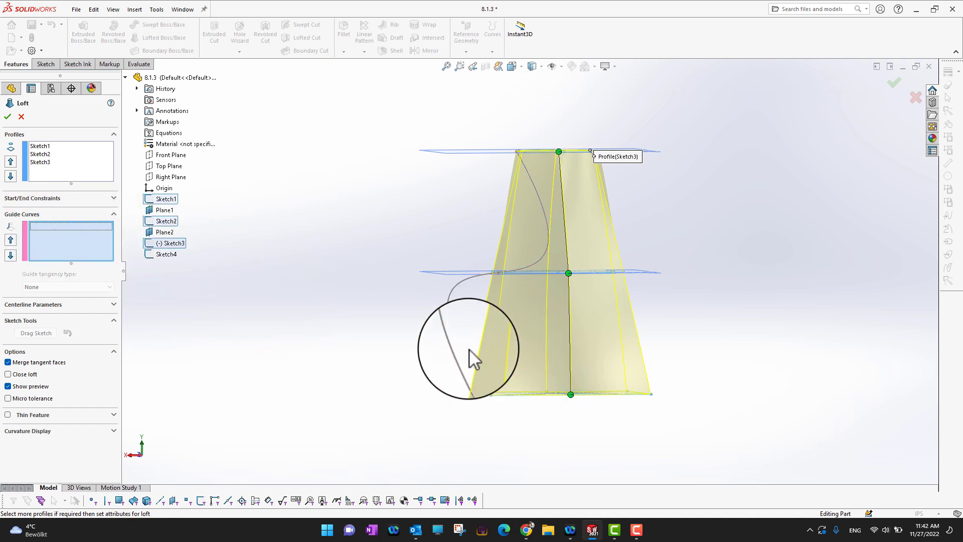
pyautogui.click(150, 254)
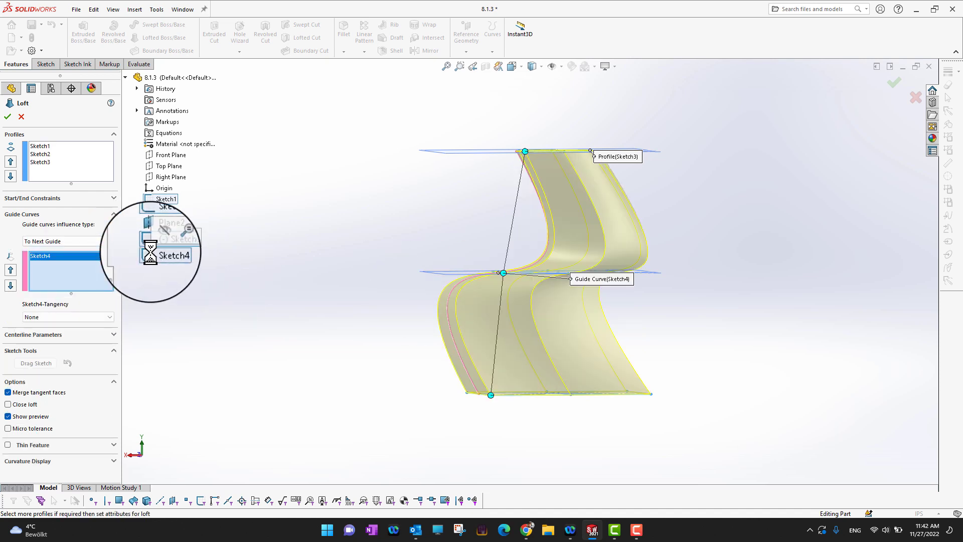
pyautogui.click(9, 120)
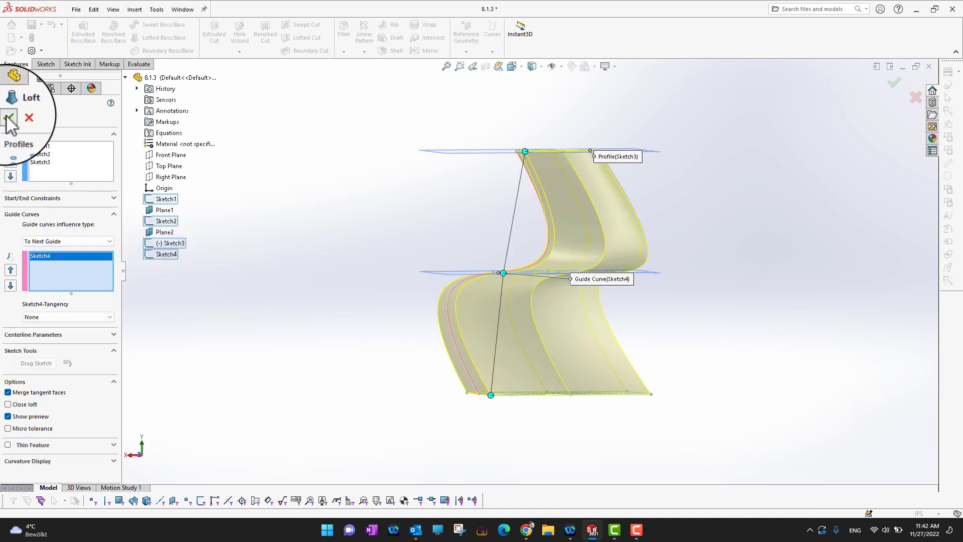
# - Hide Plane1 and Plane2 so that only the guided loft body and its sketches are displayed
pyautogui.moveTo(746, 293); pyautogui.dragTo(741, 356, button='middle')
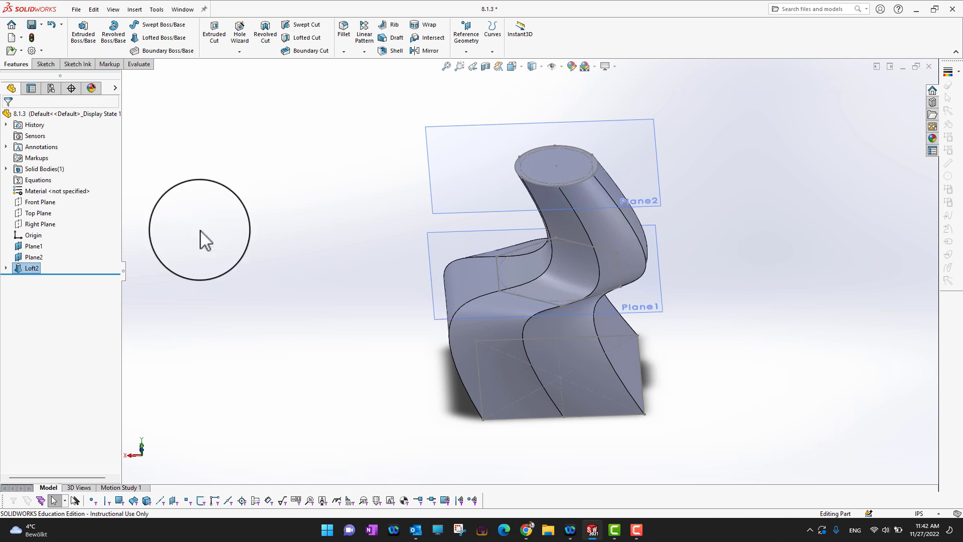
pyautogui.click(32, 245)
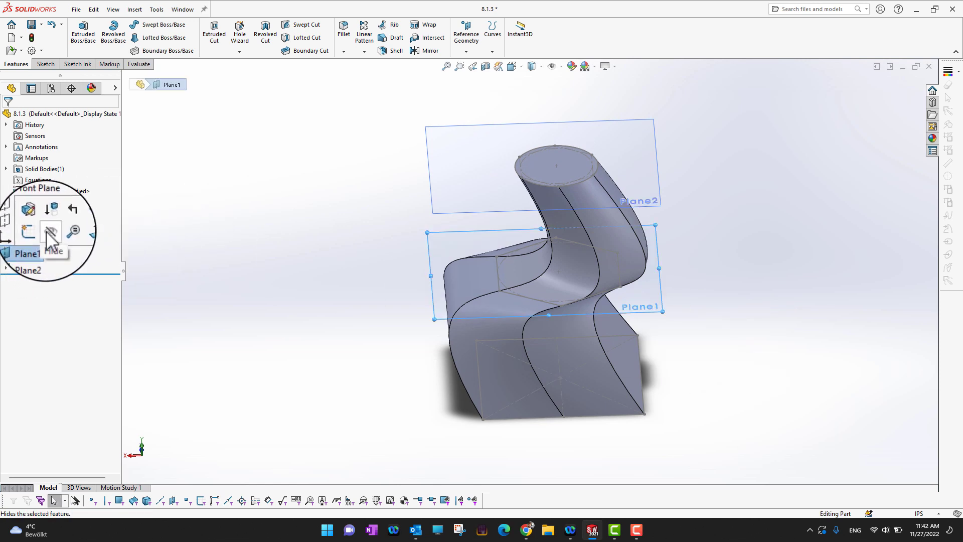
pyautogui.click(30, 257)
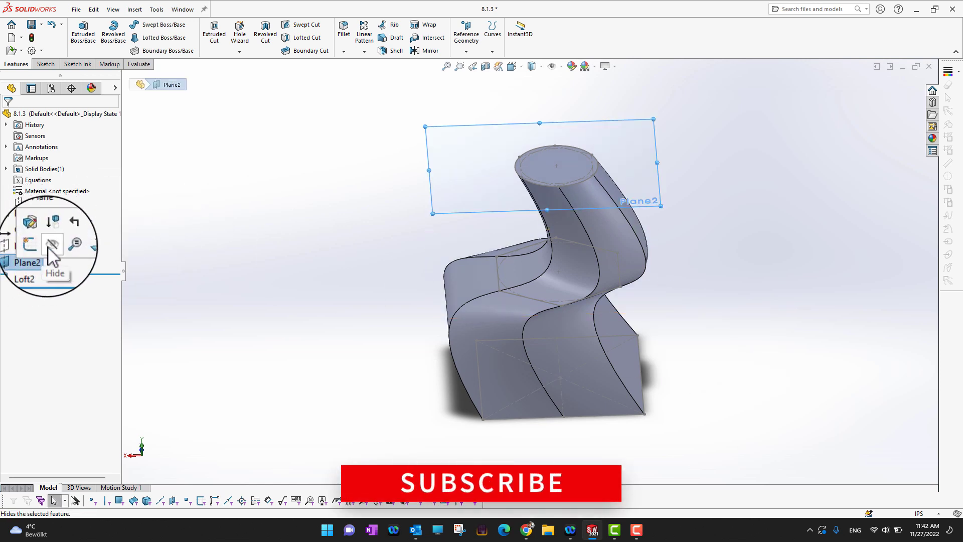
pyautogui.click(51, 243)
pyautogui.moveTo(753, 348); pyautogui.dragTo(568, 240, button='middle')
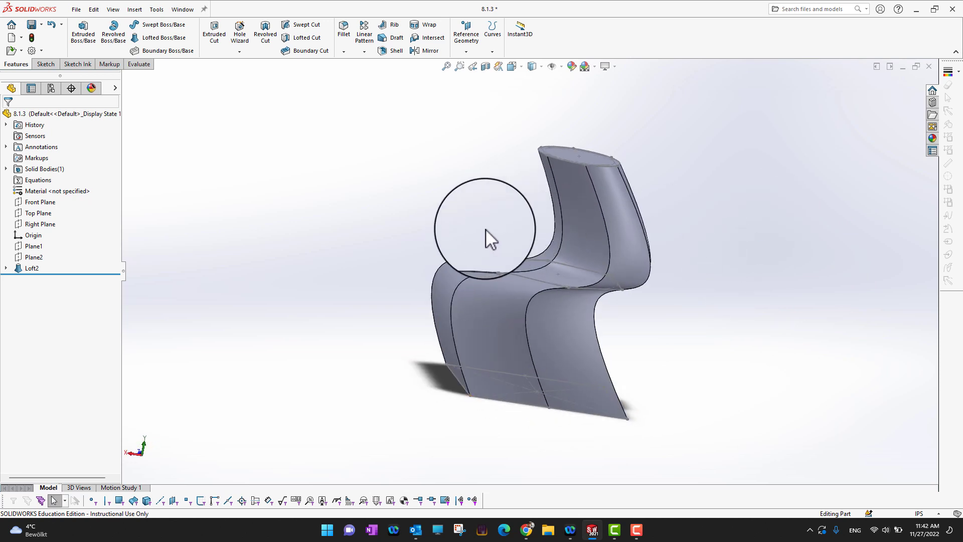